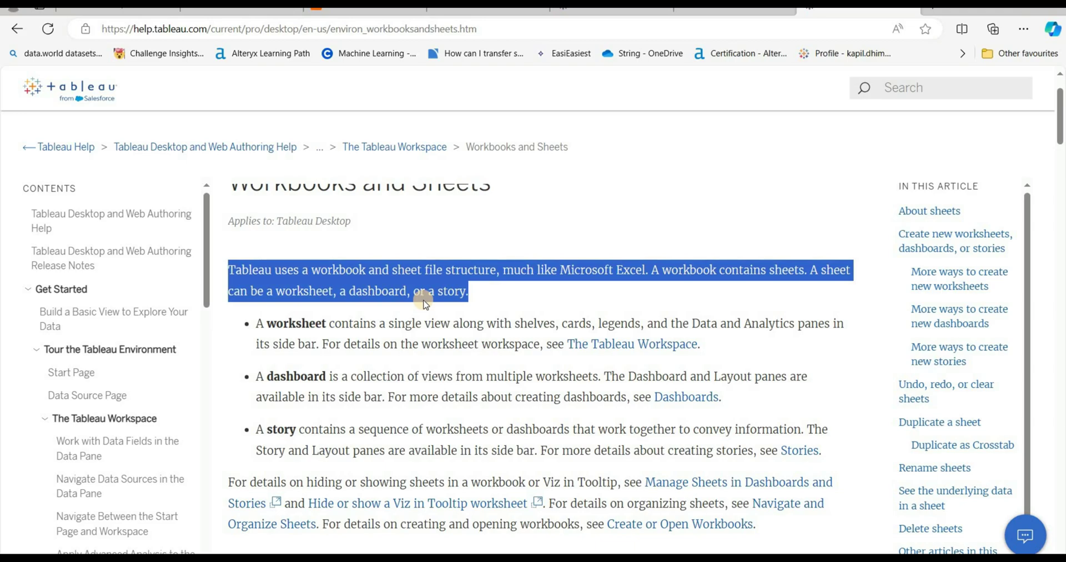
Switch to the Tableau workbook and add "ANS -B" under question Q1 in the P-7 Set1 text object.
key("alt+Tab")
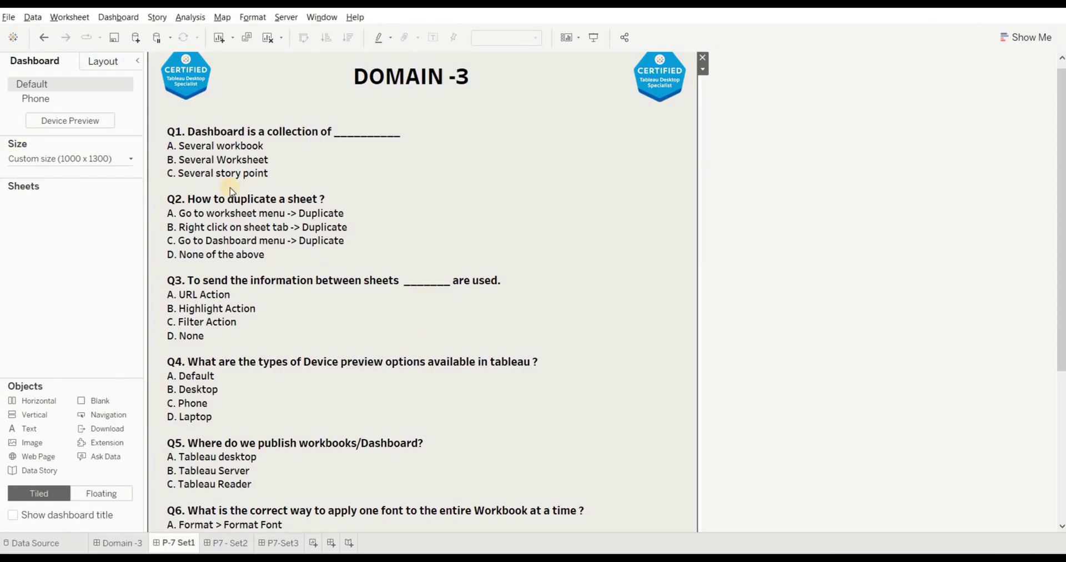
double_click(228, 189)
left_click(405, 281)
type("ANS -B")
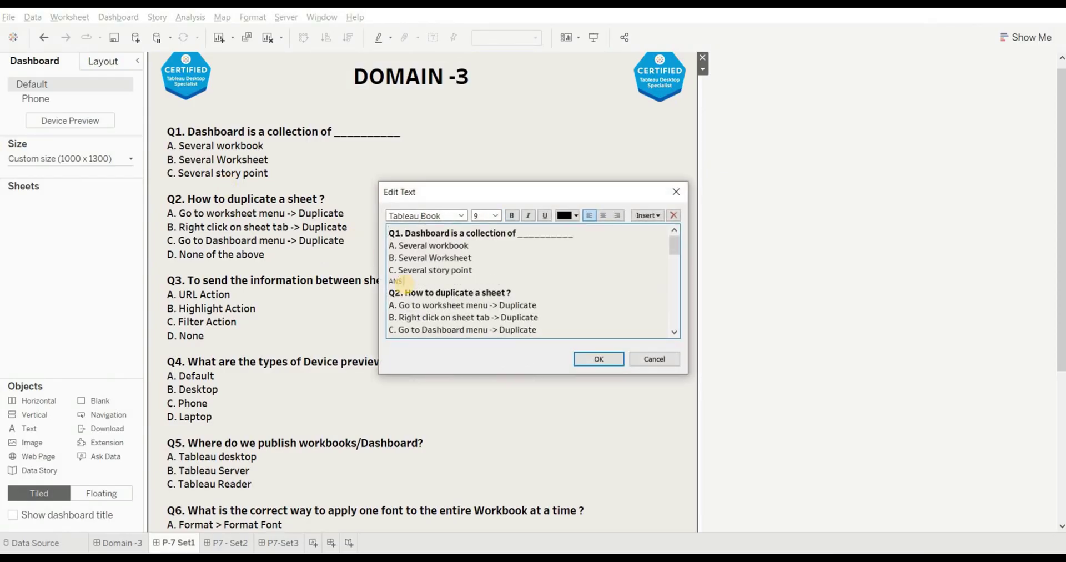
left_click(593, 360)
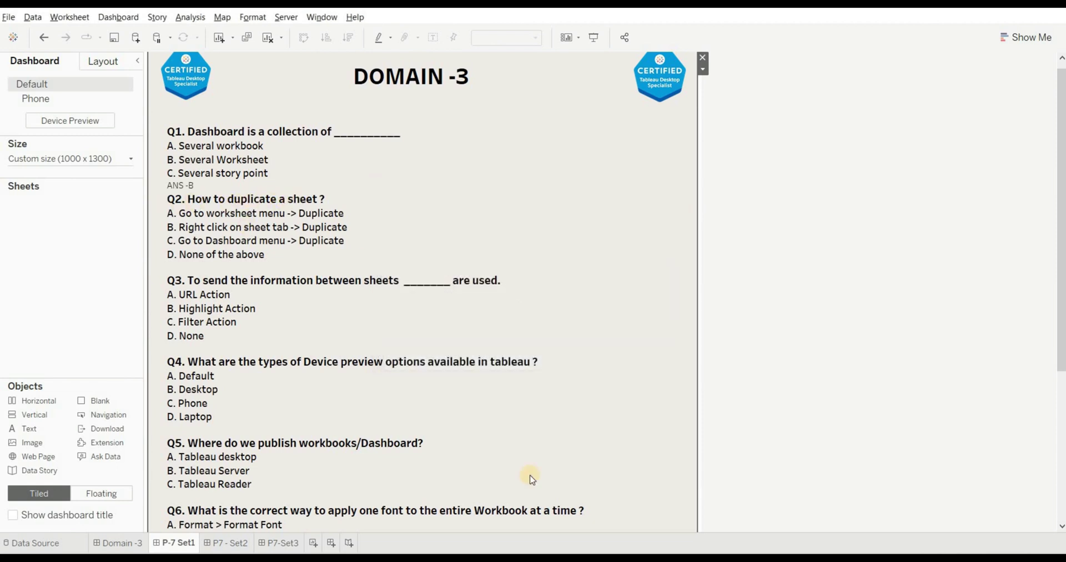
Build a new worksheet showing the sum of Discount by Category in rows, and duplicate that sheet.
left_click(315, 543)
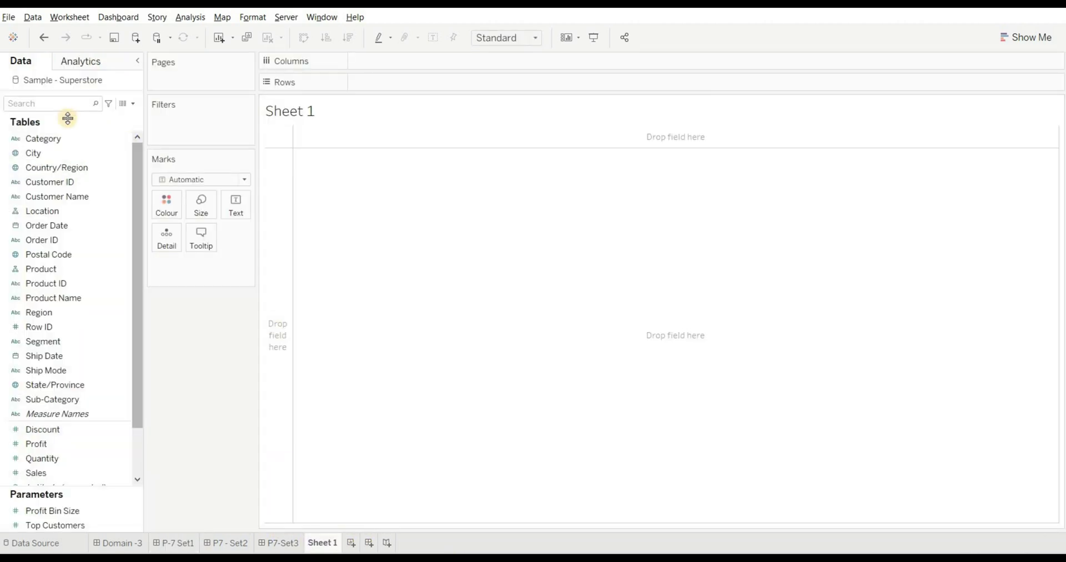
double_click(65, 139)
left_click(83, 428)
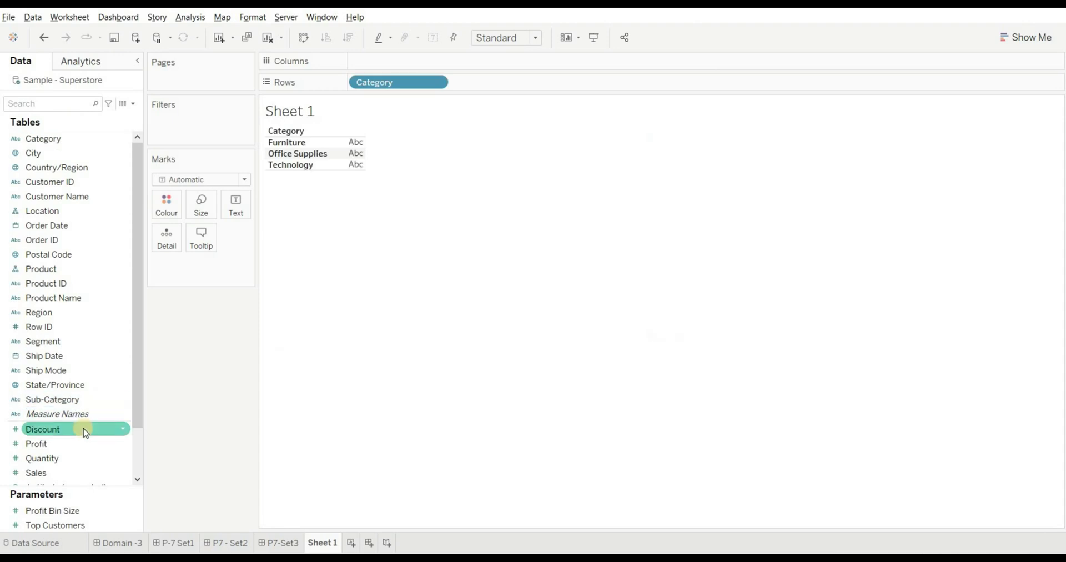
double_click(83, 428)
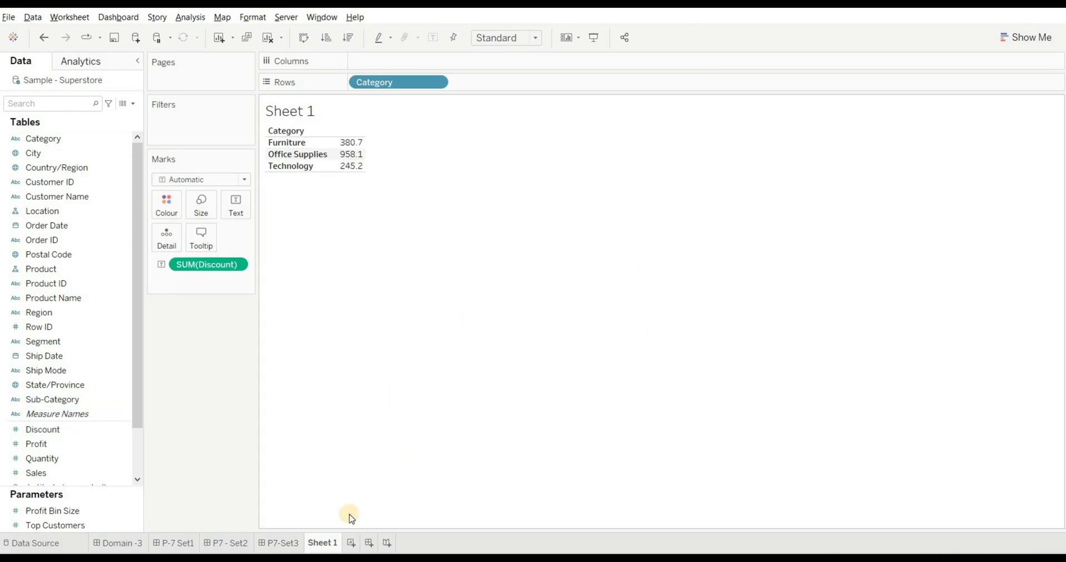
right_click(331, 543)
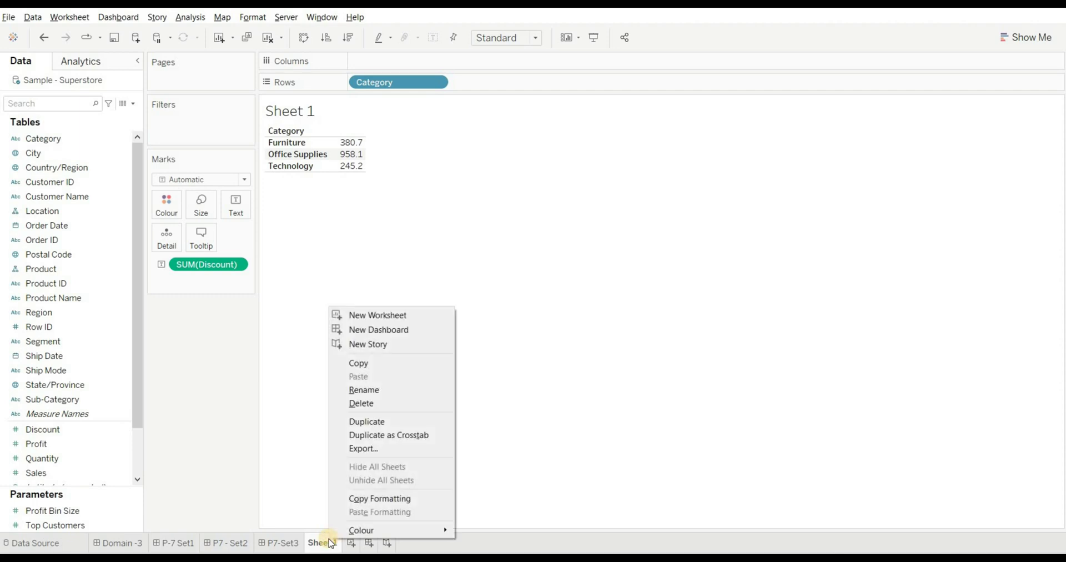
left_click(363, 422)
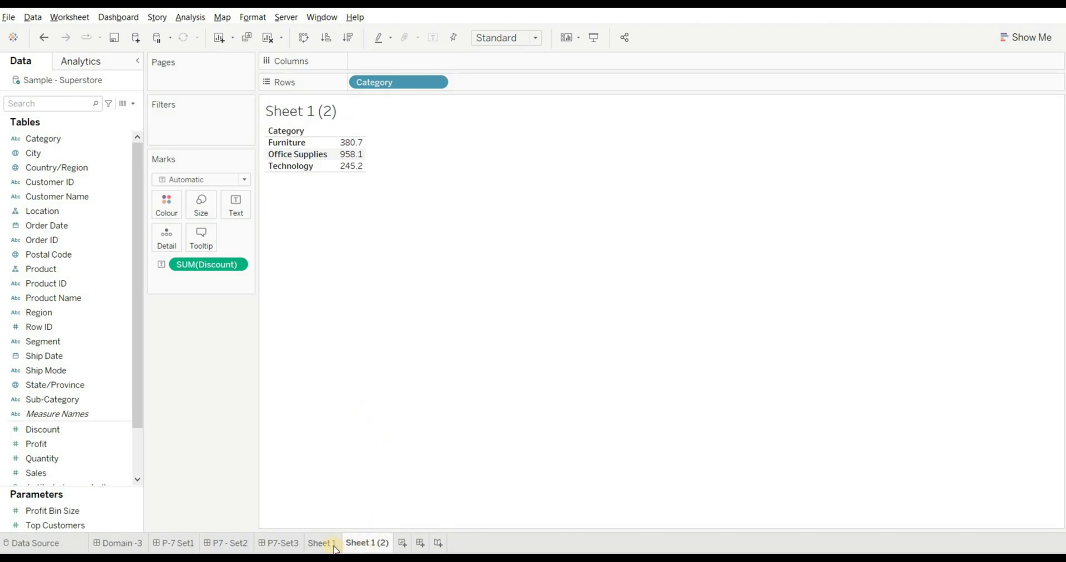
Add "ANS -B" under question Q2 in the text object on the P-7 Set1 dashboard.
left_click(176, 544)
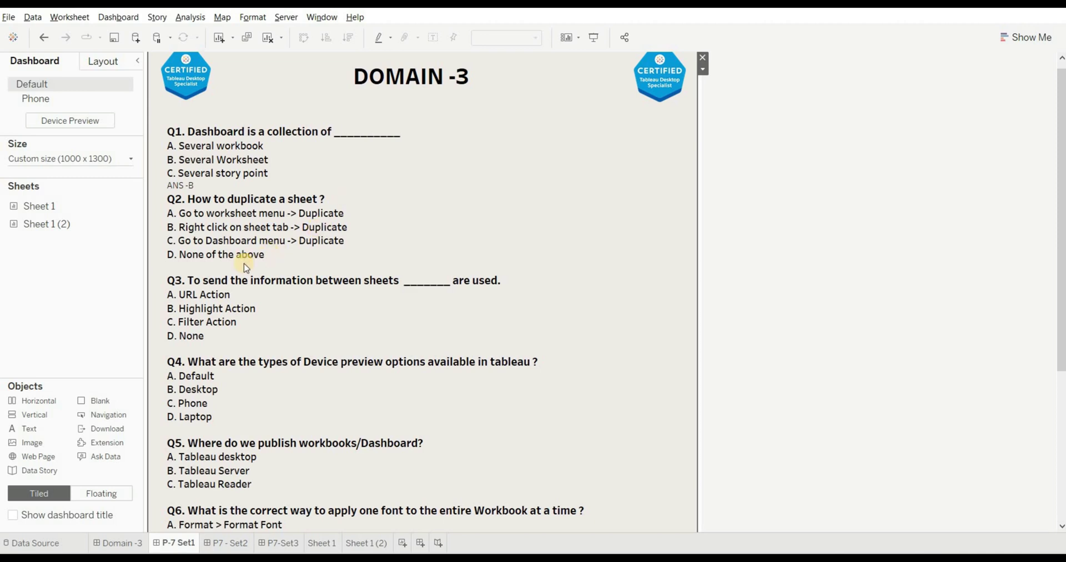
double_click(333, 279)
scroll(422, 311, "down", 1)
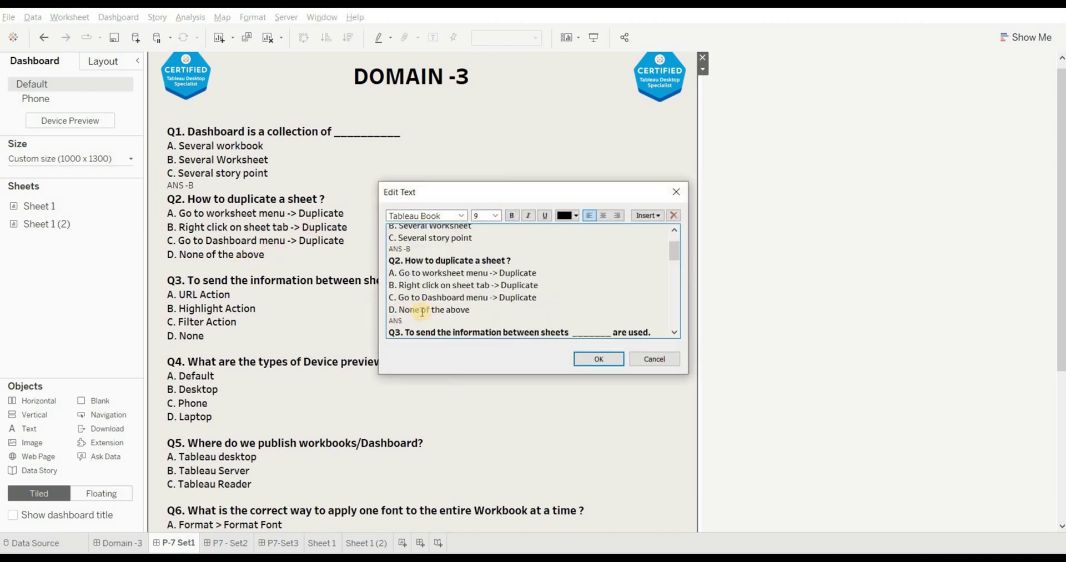
left_click(602, 364)
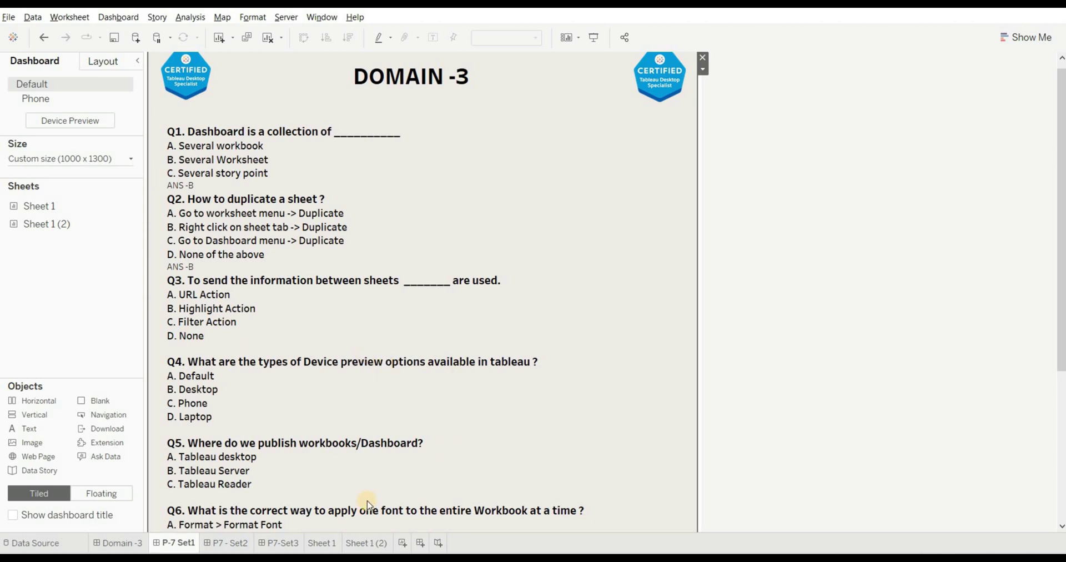
Replace Category with Sub-Category in the rows of the duplicated sheet, Sheet 1 (2).
left_click(325, 546)
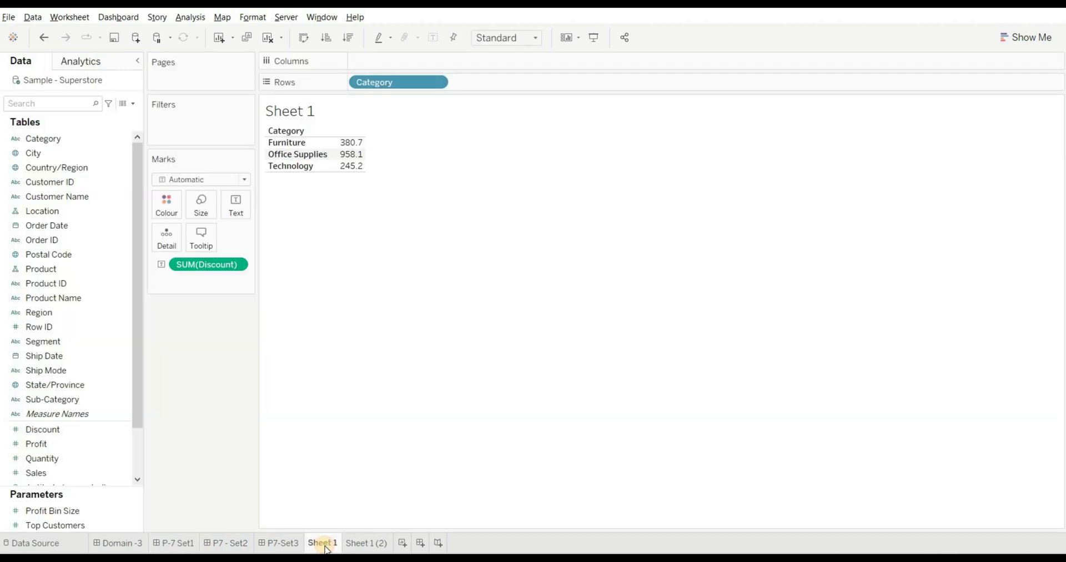
left_click(364, 543)
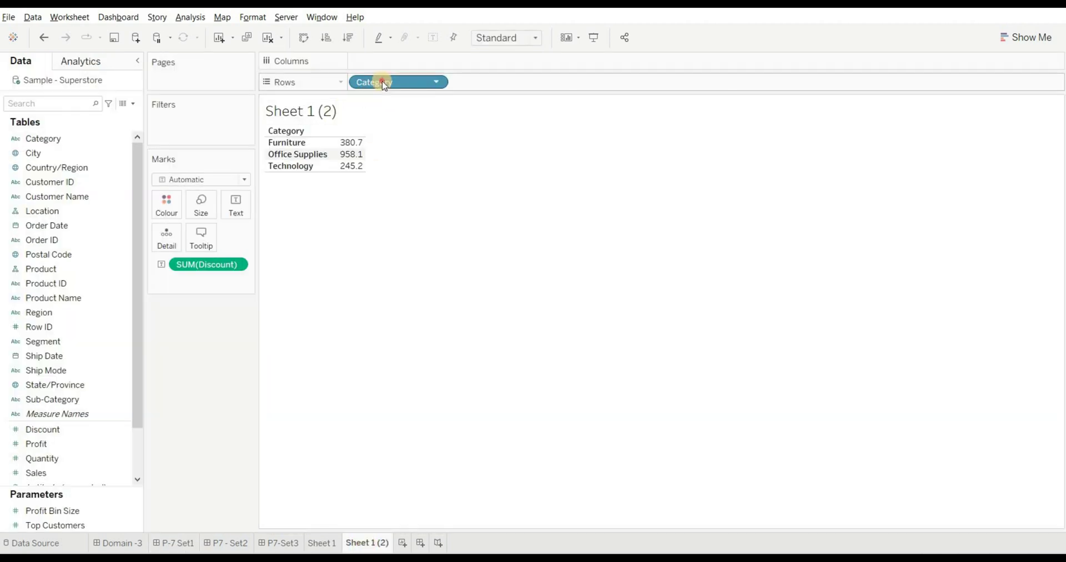
left_click_drag(383, 83, 202, 345)
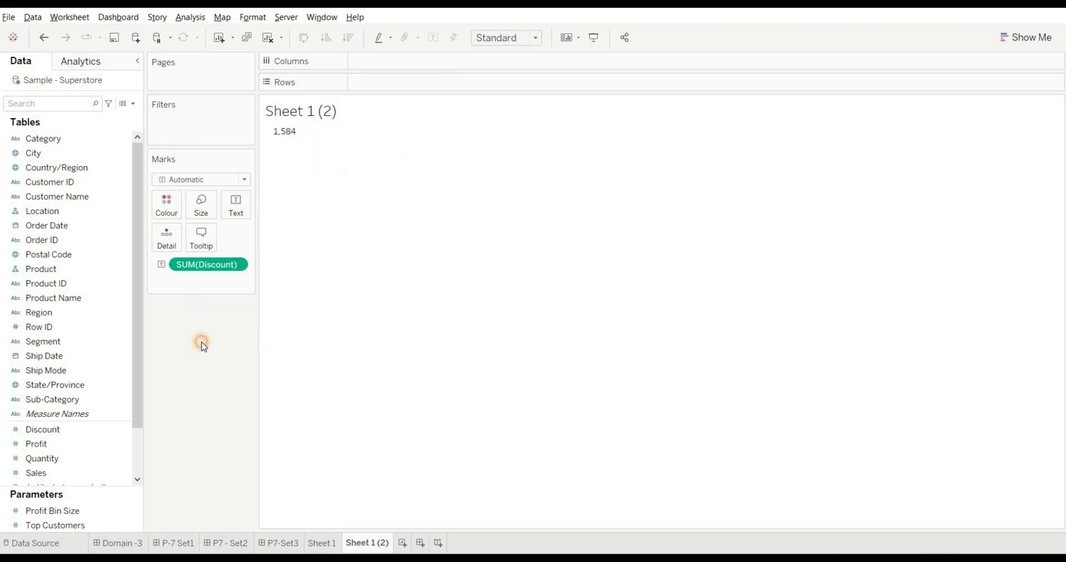
left_click(76, 400)
double_click(75, 400)
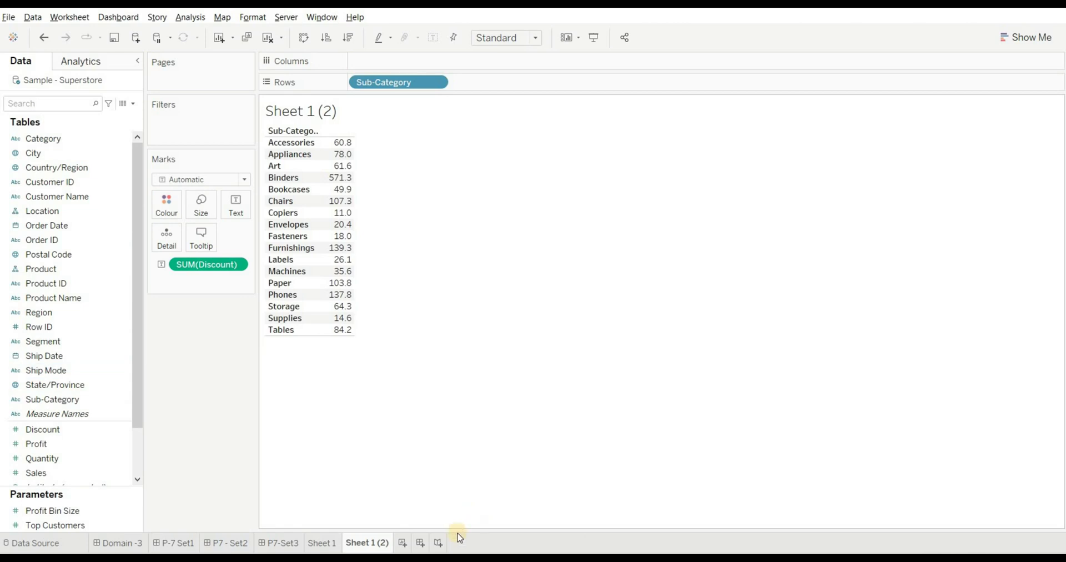
Create a new dashboard with Sheet 1 placed above Sheet 1 (2).
left_click(420, 543)
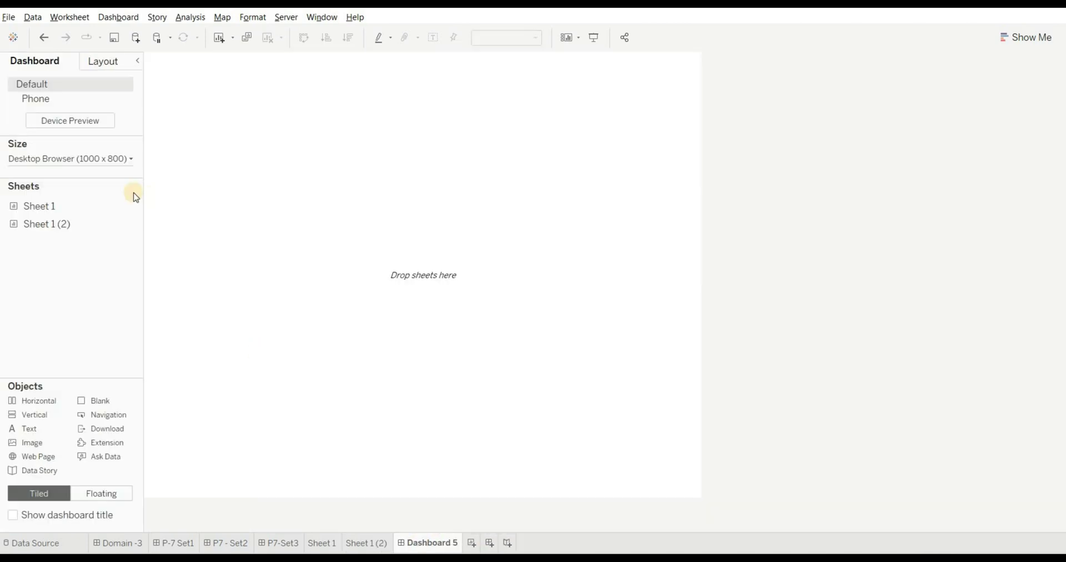
left_click_drag(78, 209, 300, 214)
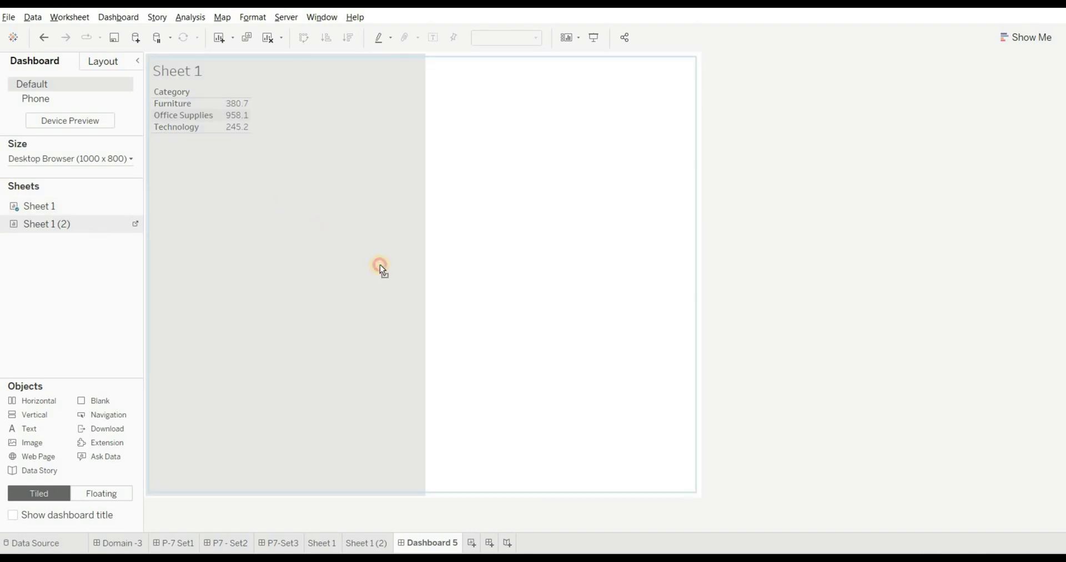
left_click_drag(380, 266, 376, 341)
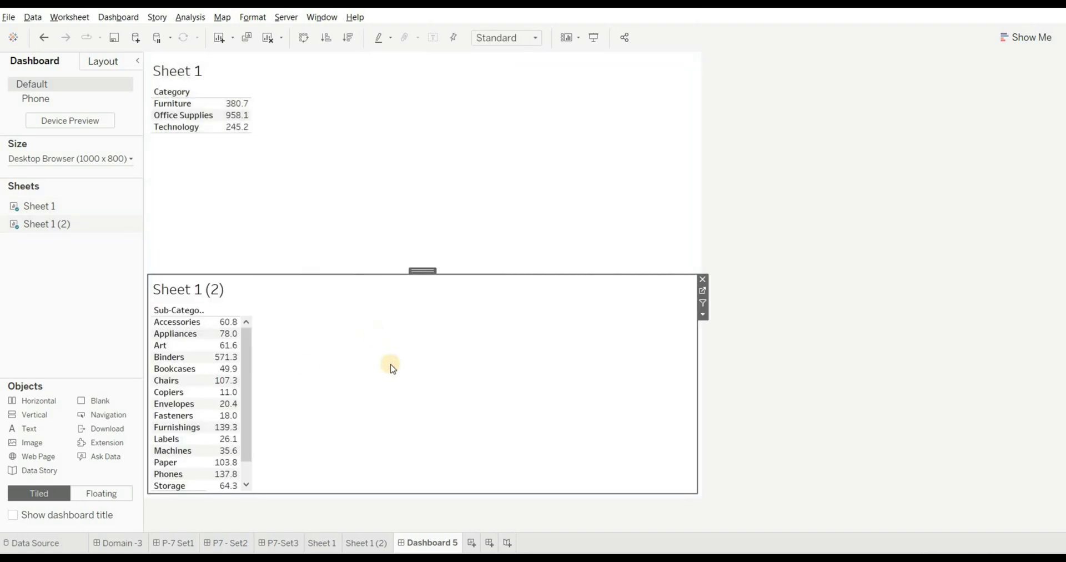
Add a dashboard filter action that runs on Select, with Sheet 1 as source and Sheet 1 (2) as target.
left_click(134, 22)
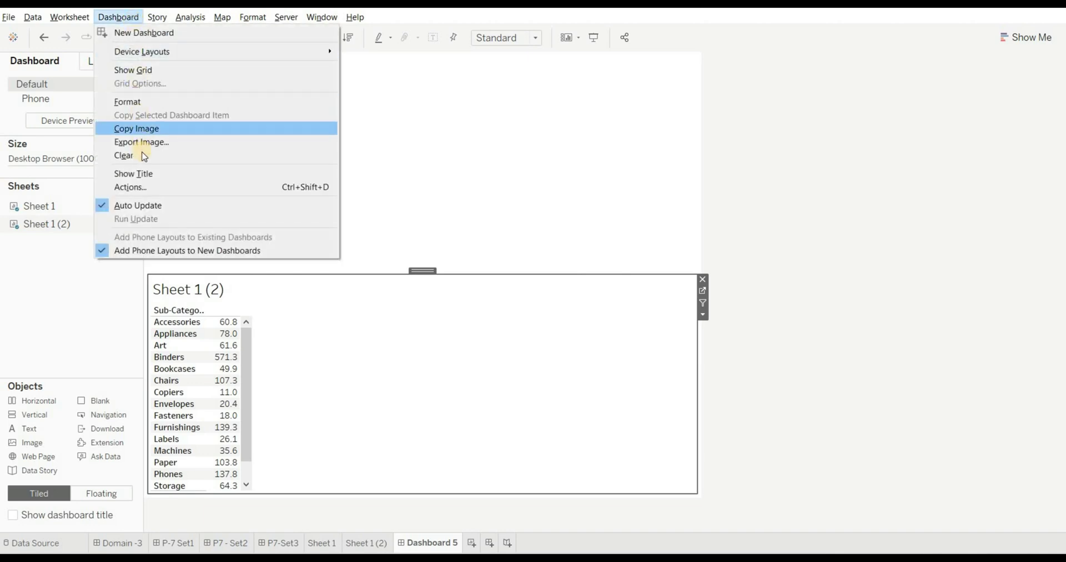
left_click(144, 189)
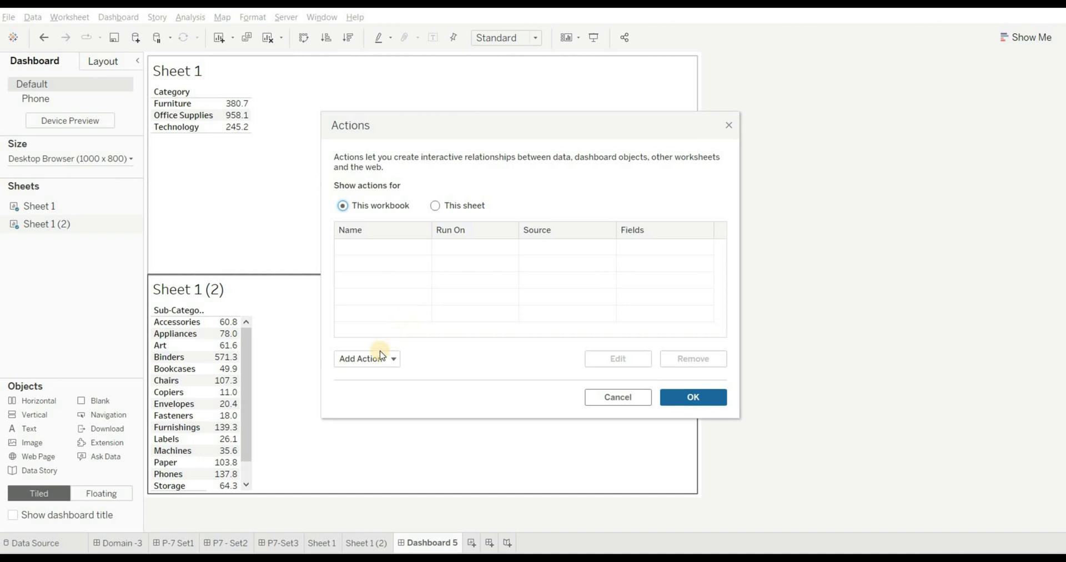
left_click(379, 359)
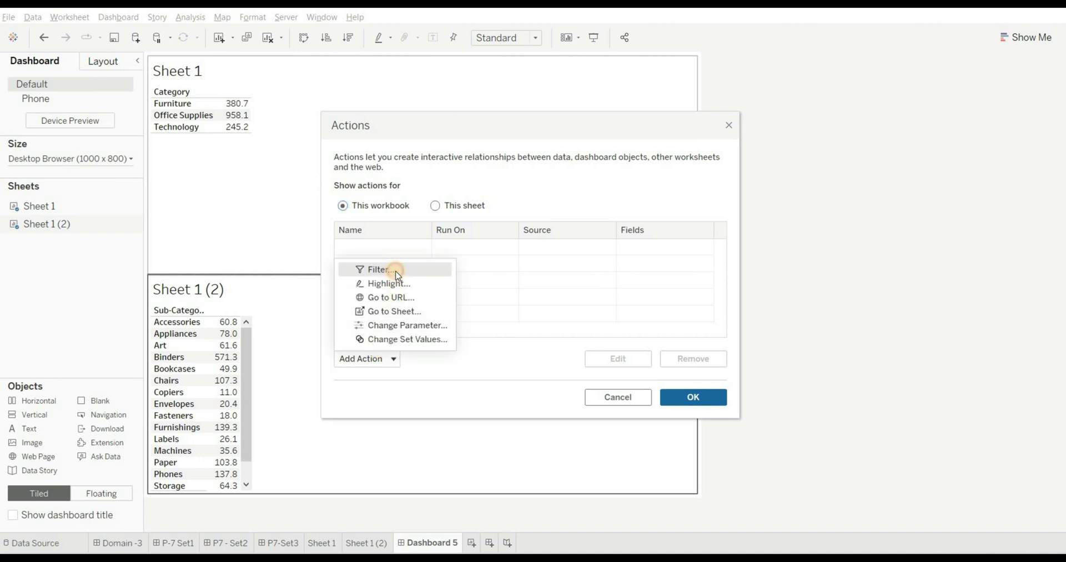
left_click(397, 275)
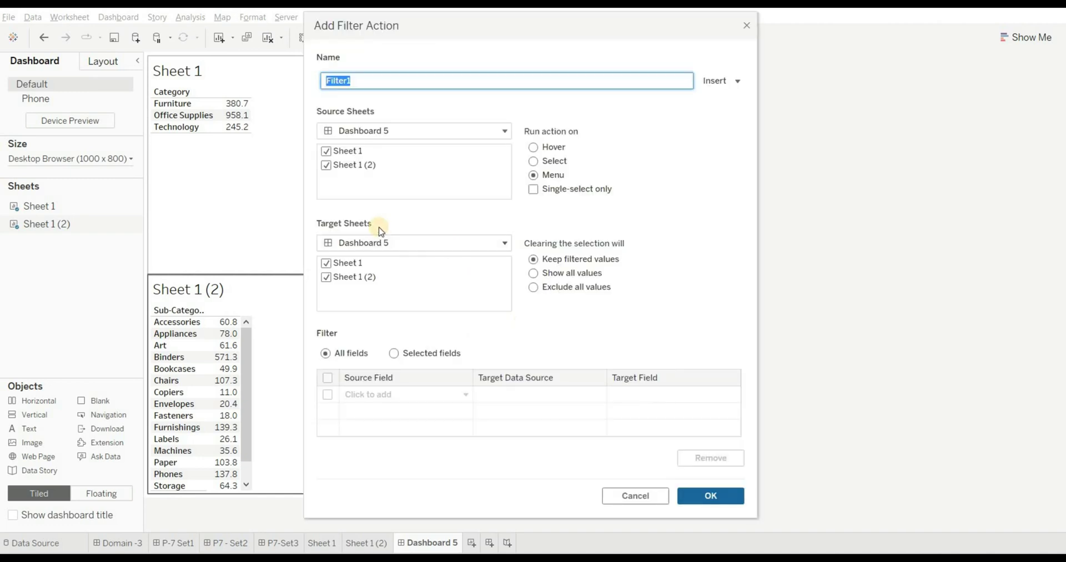
left_click(327, 165)
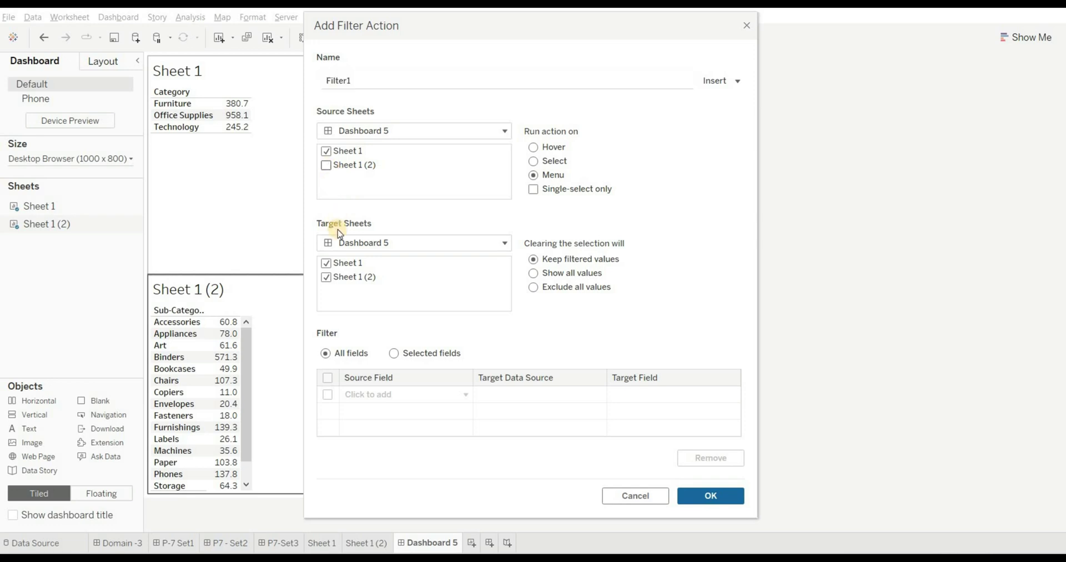
left_click(407, 261)
left_click(536, 161)
left_click(709, 498)
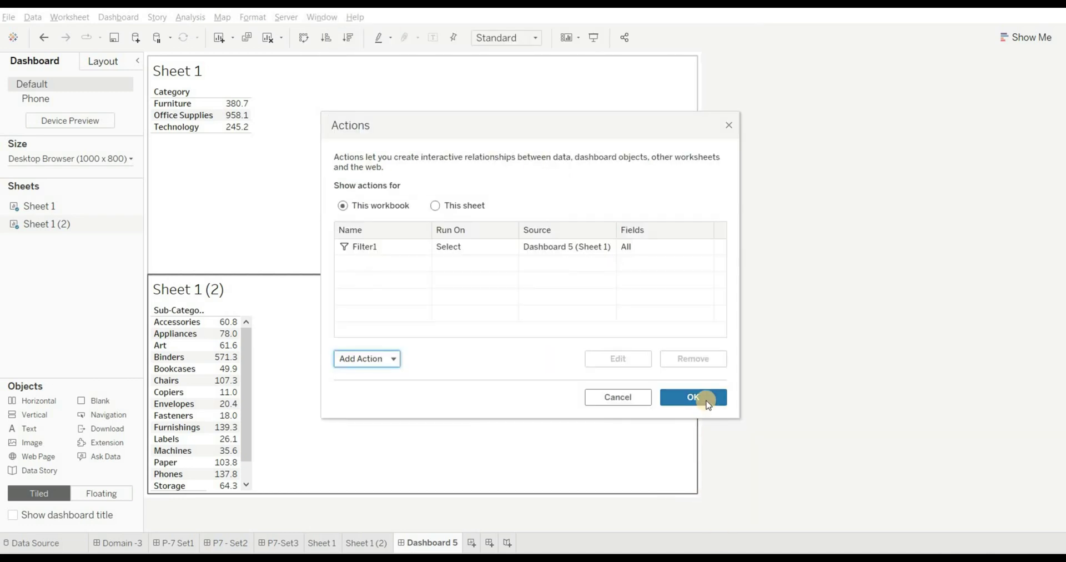
left_click(694, 398)
Test the filter action by selecting Furniture, Office Supplies and Technology in Sheet 1, and clear the selection.
left_click(185, 110)
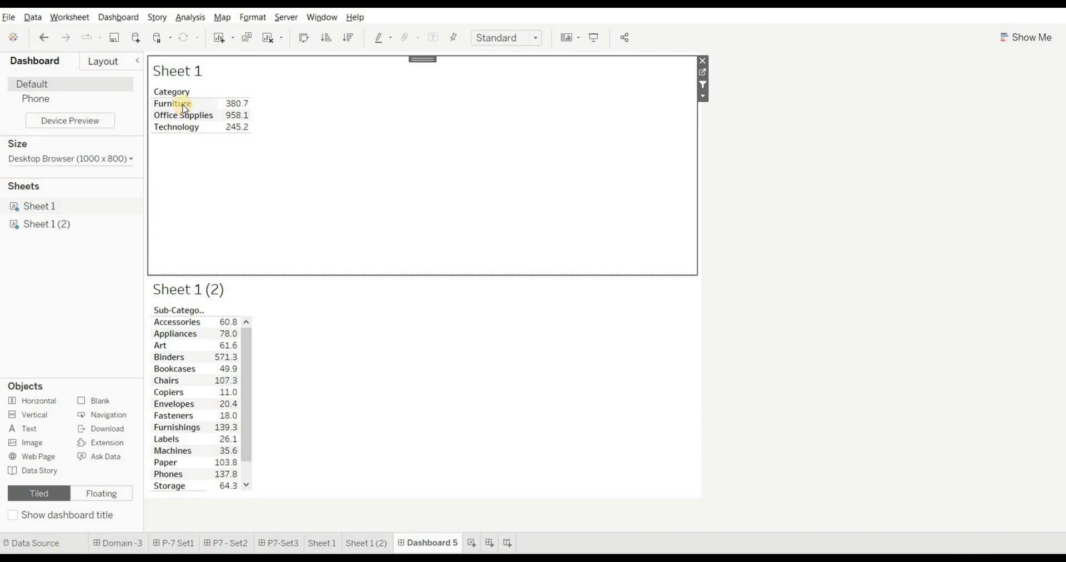
left_click(184, 105)
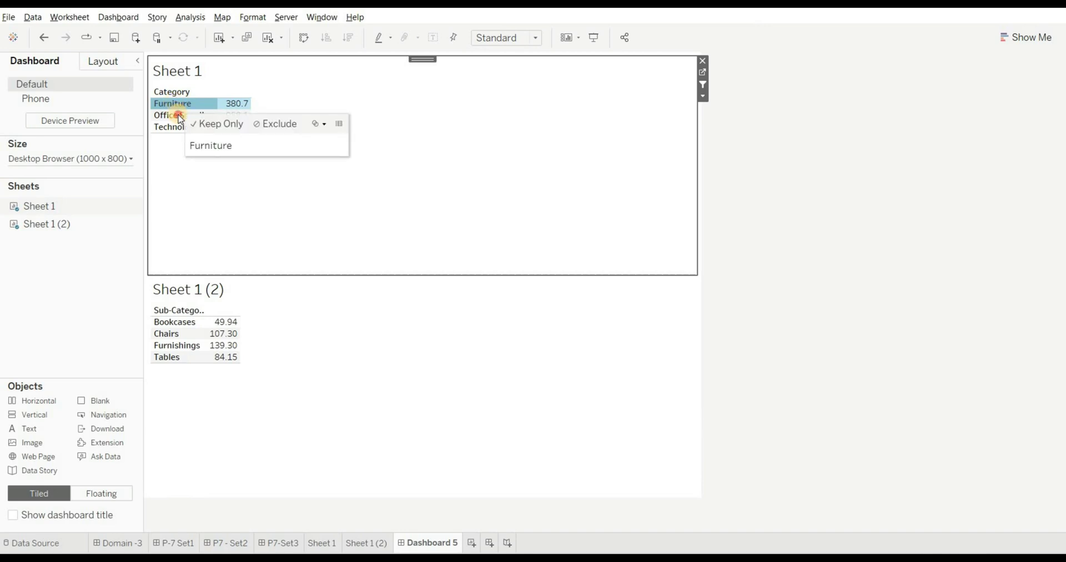
left_click(180, 117)
left_click(185, 132)
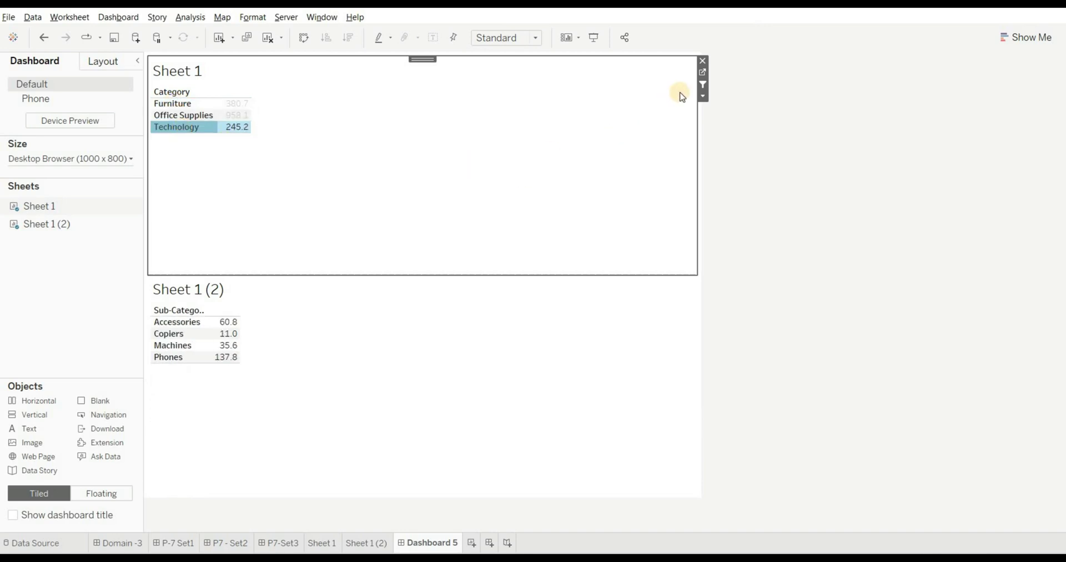
left_click(704, 85)
left_click(704, 85)
left_click(325, 223)
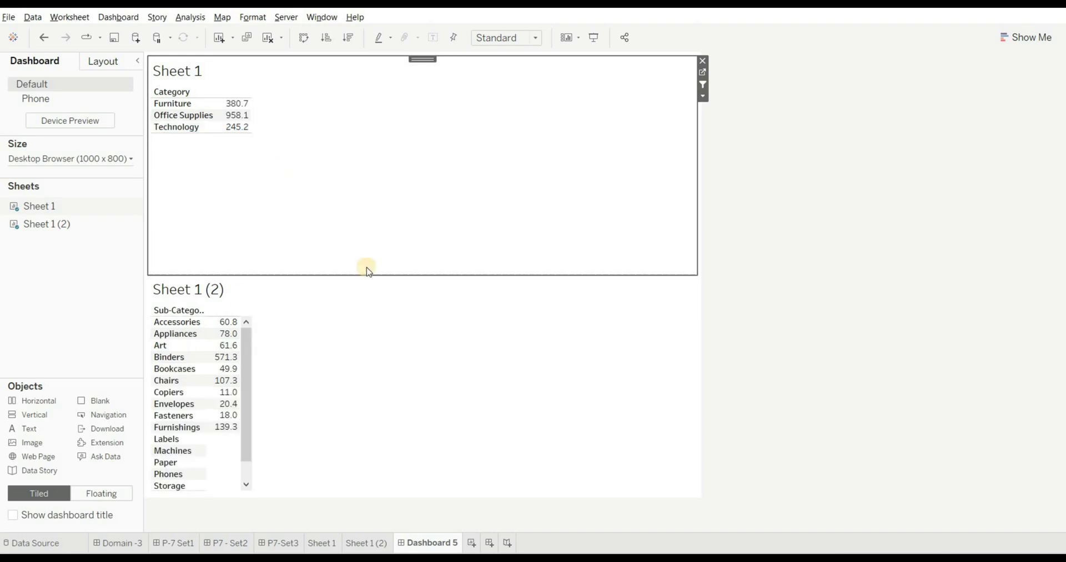
Add "ANS -C" under question Q3 in the text object on the P-7 Set1 dashboard.
left_click(174, 544)
double_click(221, 340)
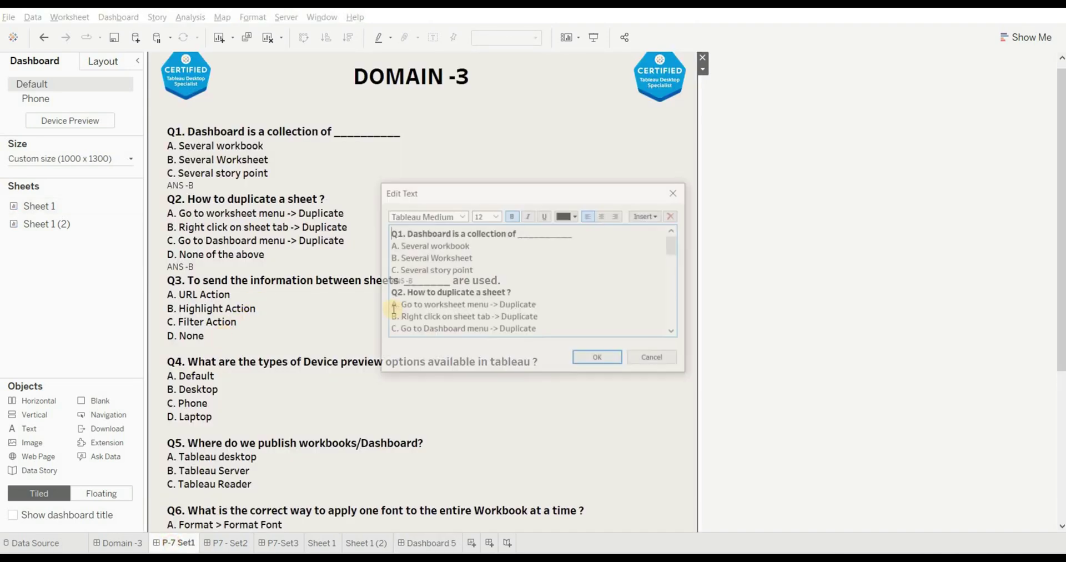
scroll(485, 315, "down", 3)
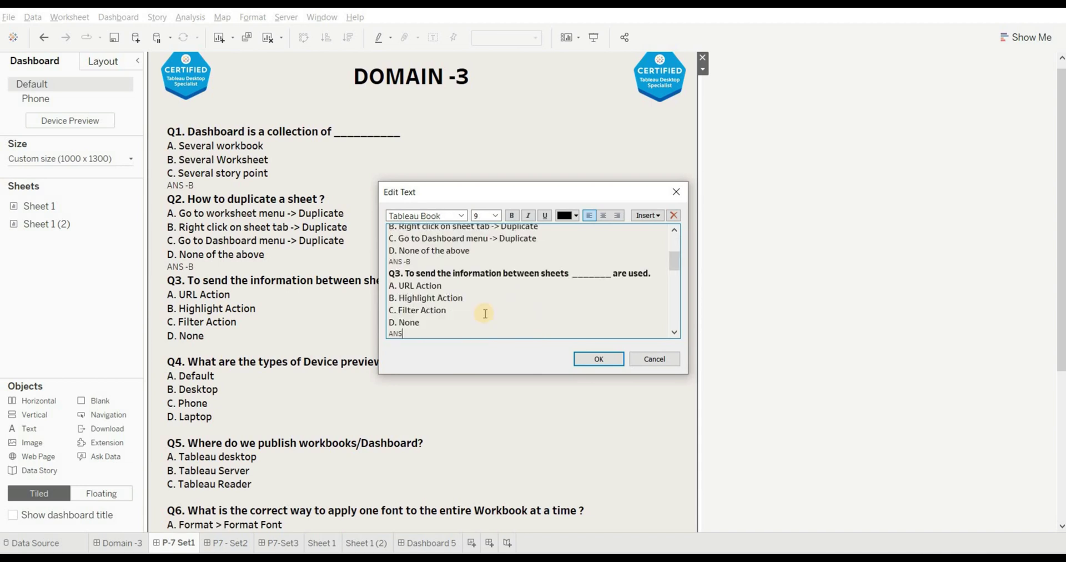
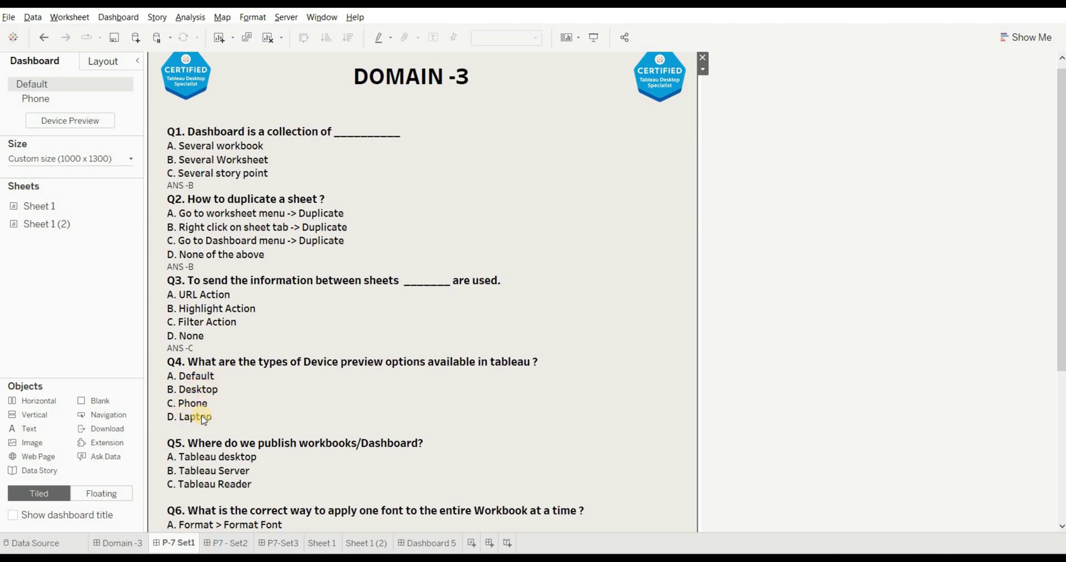
Turn on device preview to check the available device types, and add "ANS -A,B,C" under question Q4.
left_click(74, 122)
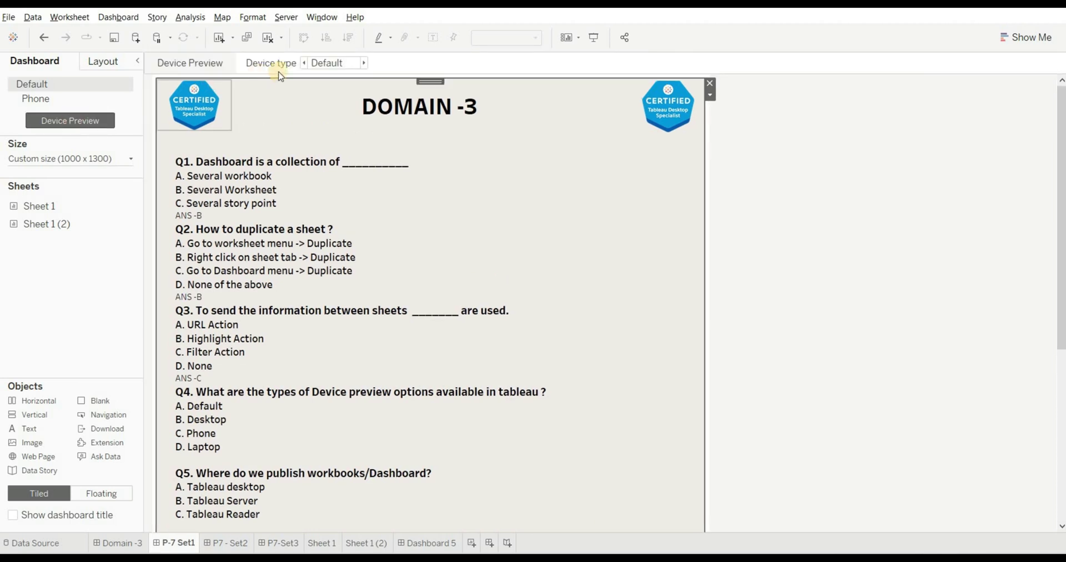
left_click(334, 63)
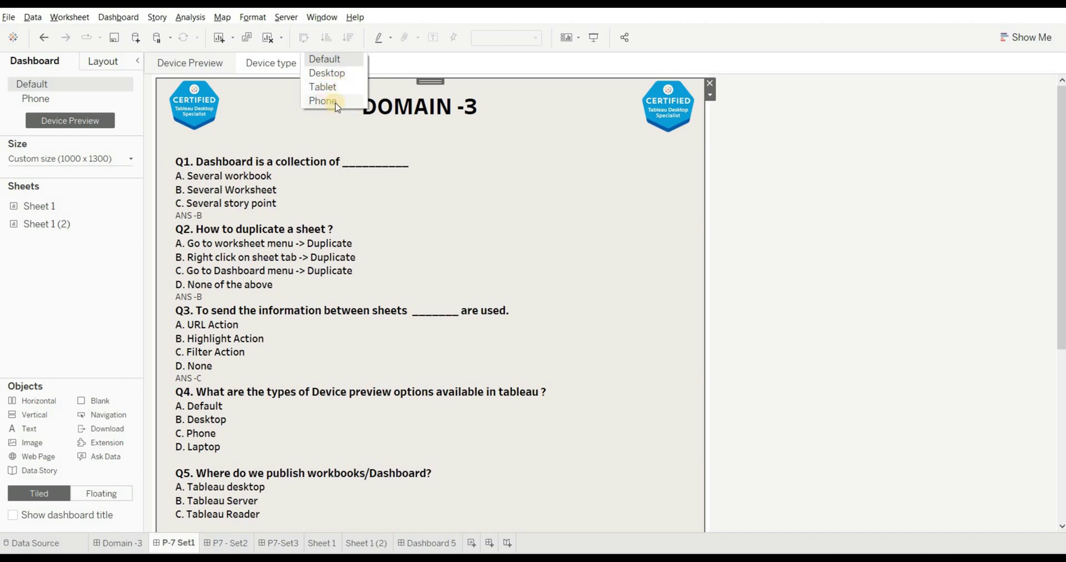
double_click(200, 453)
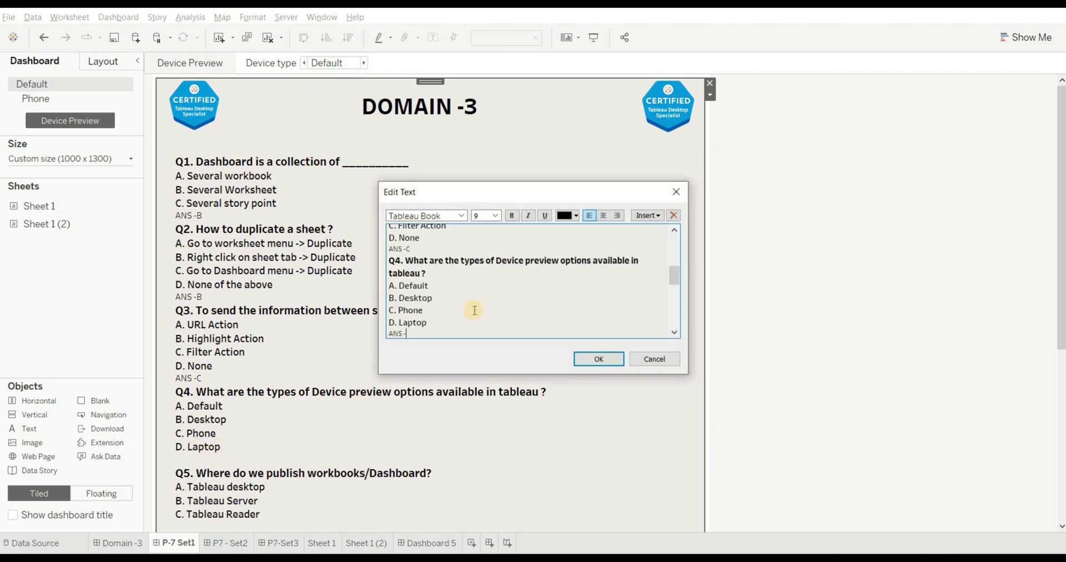
left_click(611, 361)
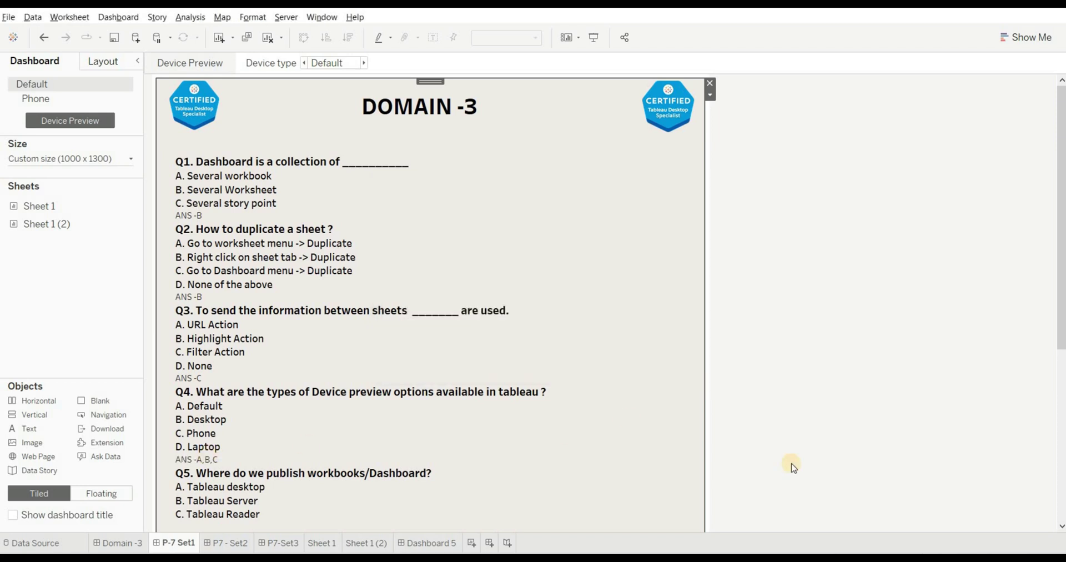
Add "ANS -B" under question Q5 in the text object on the P-7 Set1 dashboard.
left_click(1059, 456)
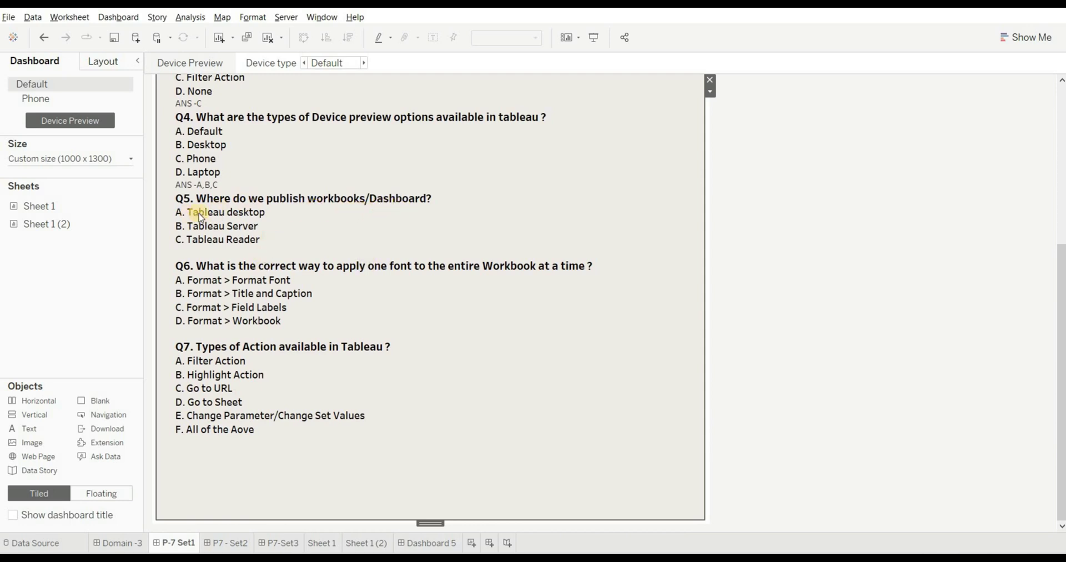
double_click(242, 247)
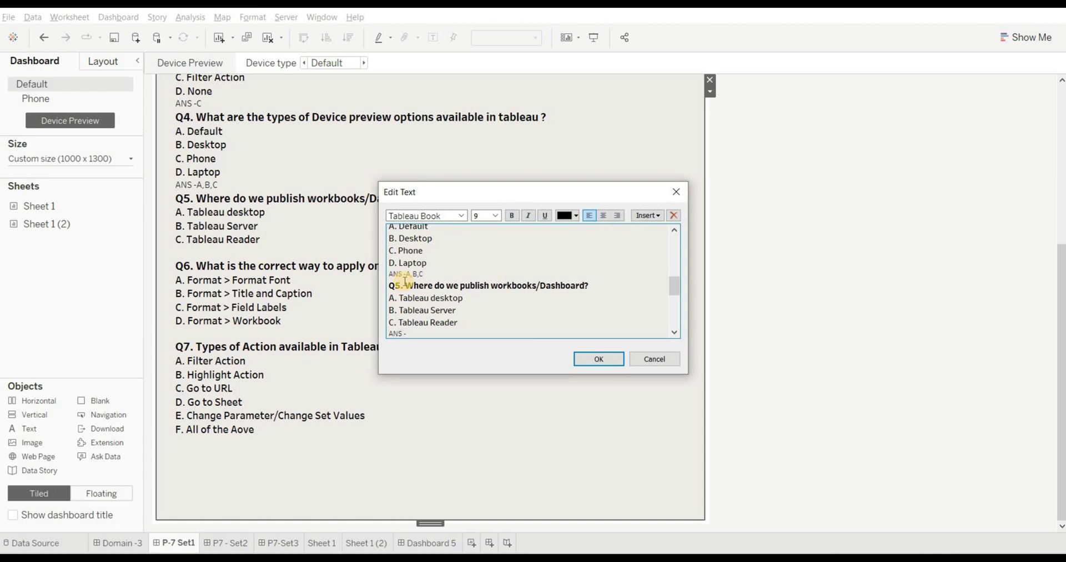
left_click(600, 360)
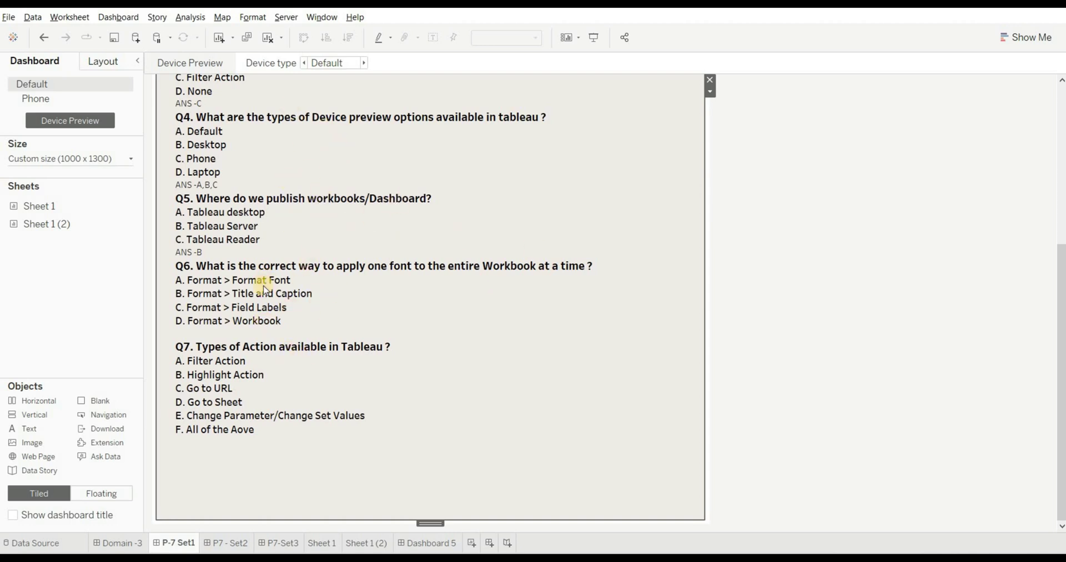
Open the workbook-wide formatting and try orange and Times New Roman for all fonts.
left_click(253, 17)
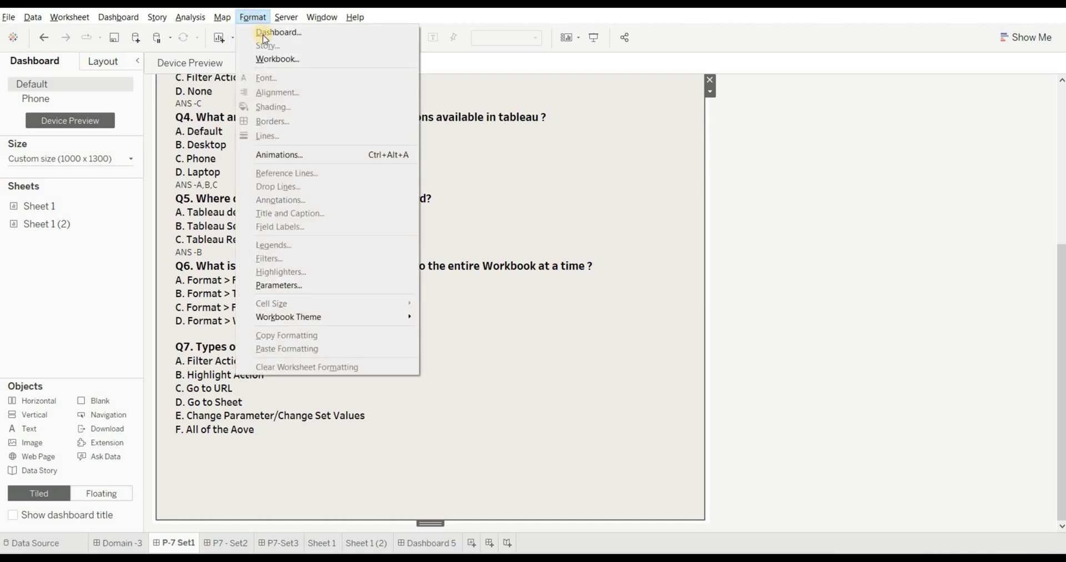
left_click(268, 59)
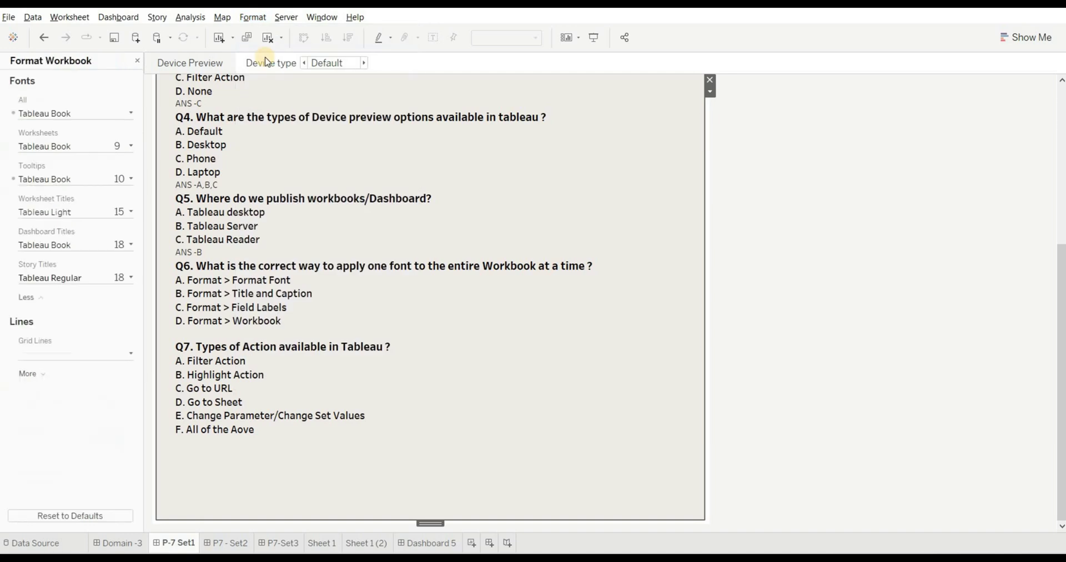
left_click(46, 116)
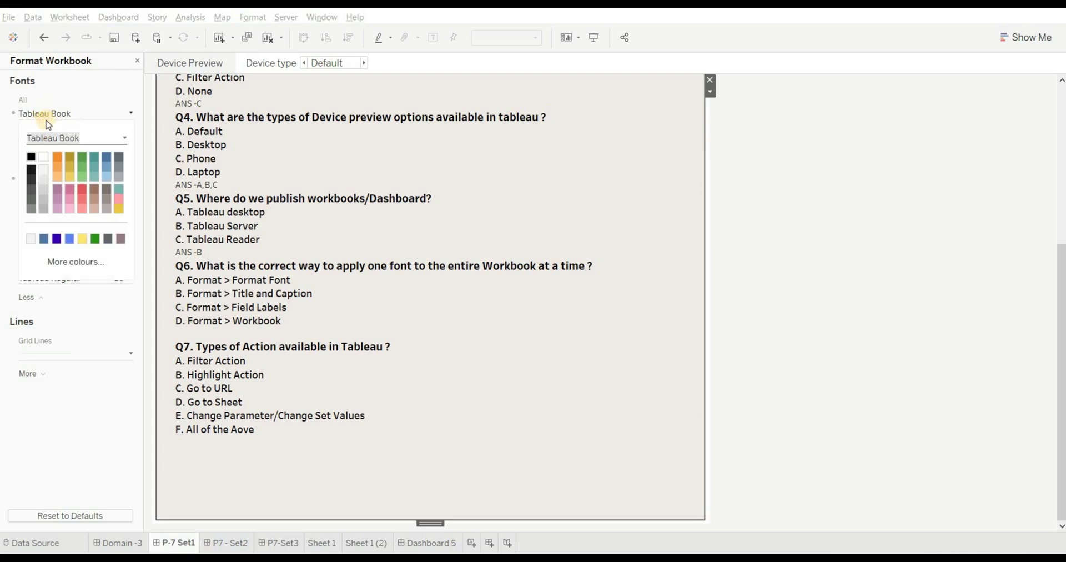
left_click(59, 159)
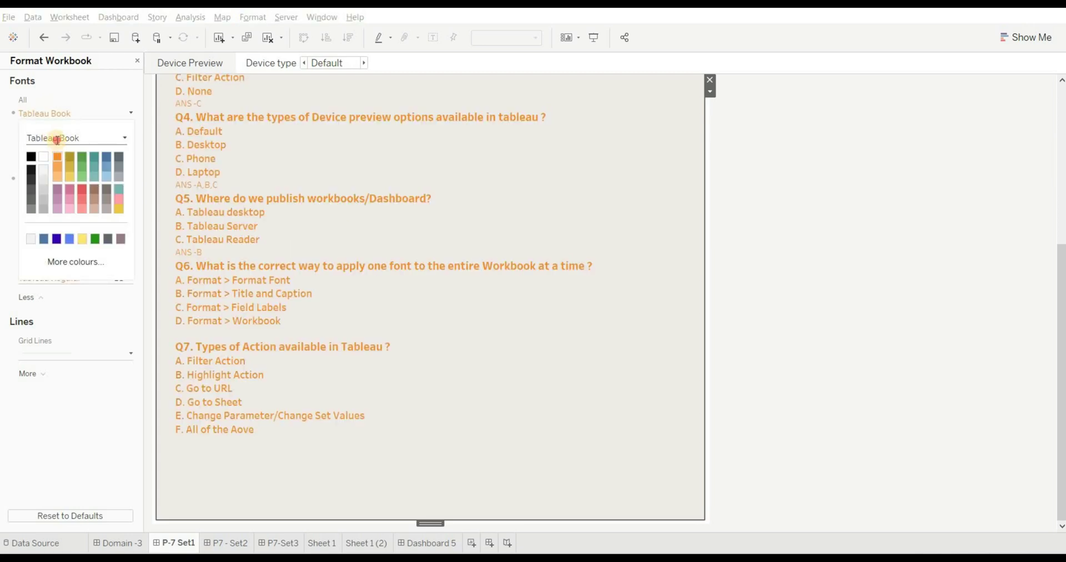
left_click(59, 139)
left_click(125, 139)
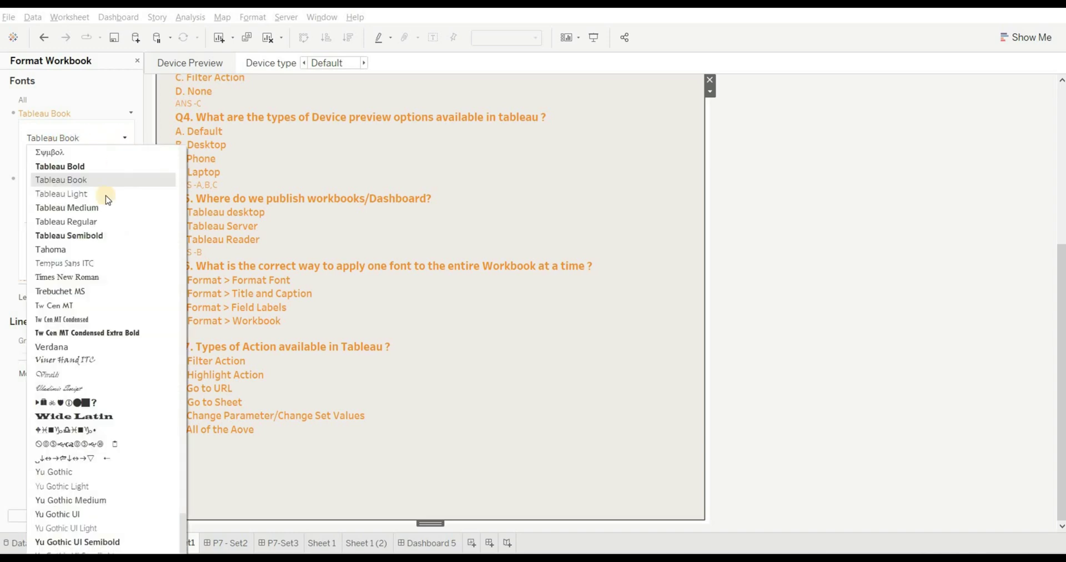
left_click(89, 278)
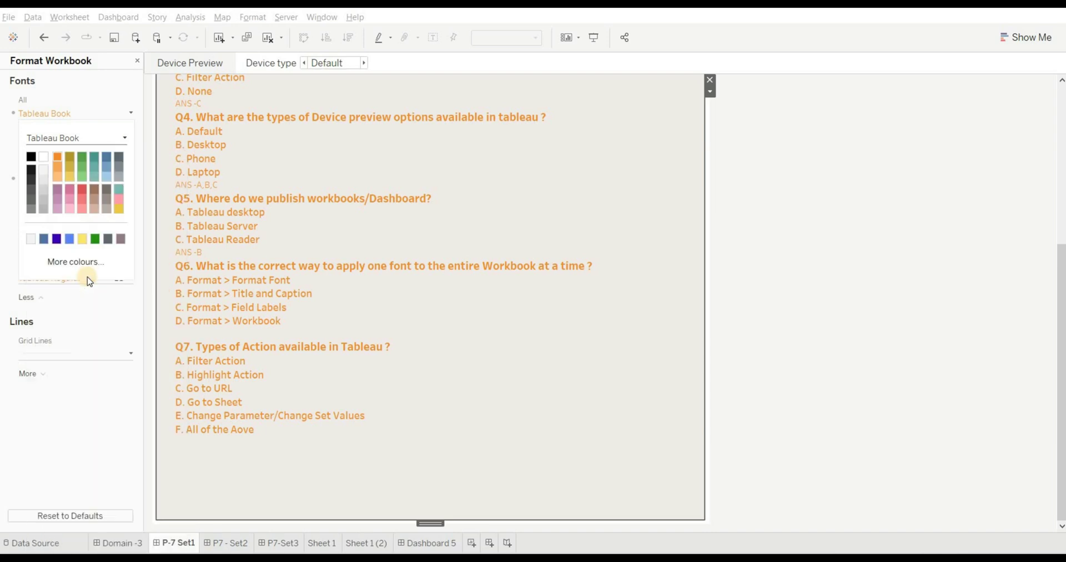
Set all workbook fonts to black Tableau Medium and close the workbook formatting.
left_click(31, 157)
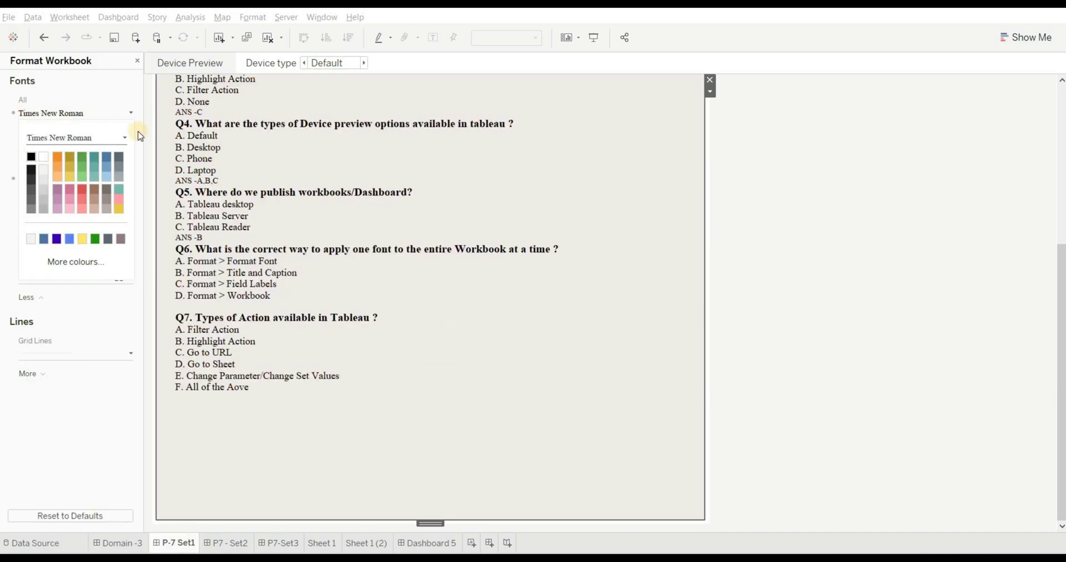
scroll(124, 137, "up", 2)
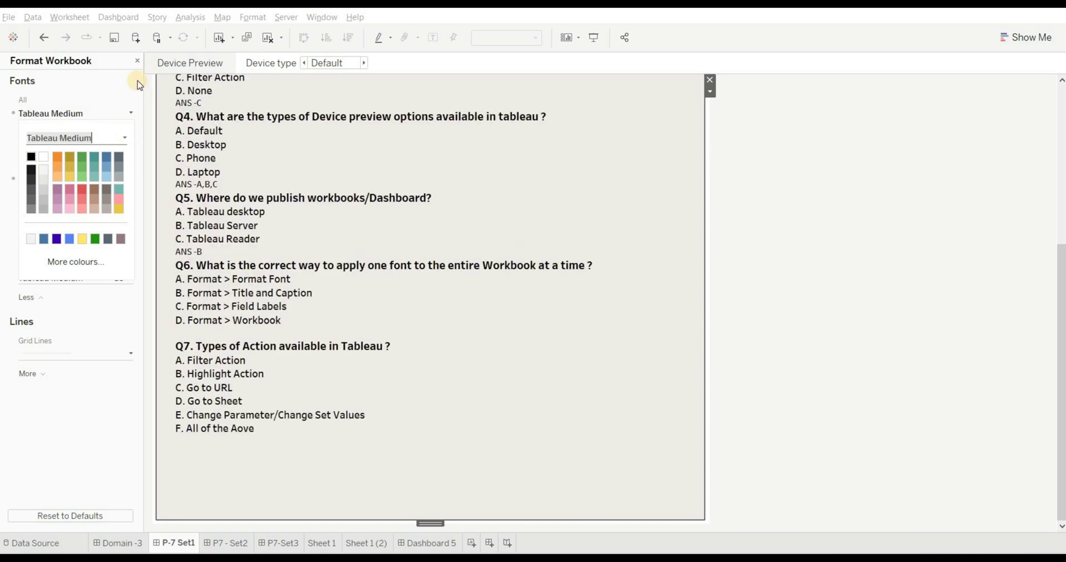
left_click(136, 61)
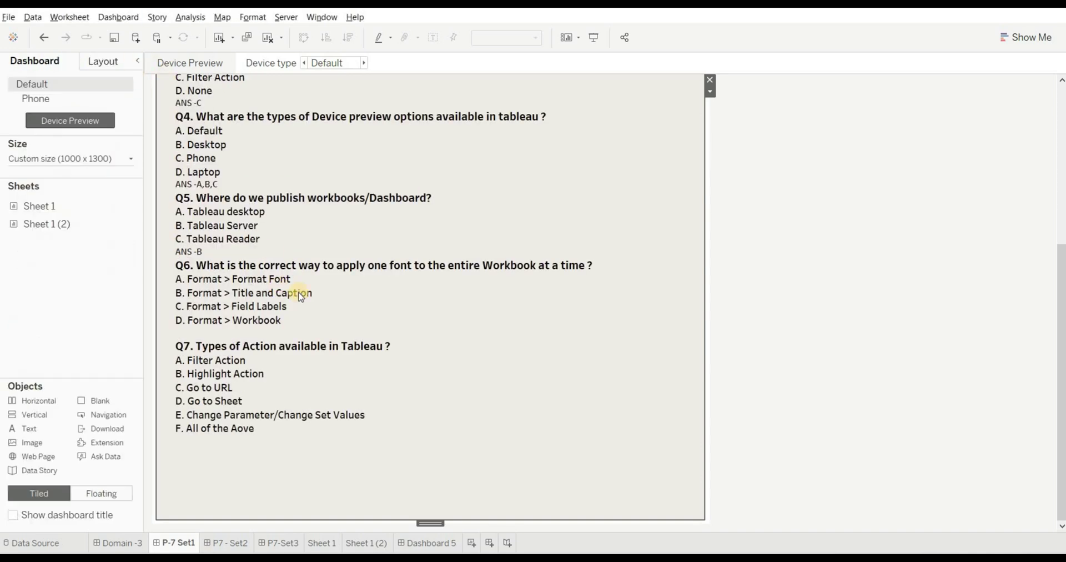
Add "ANS -D" under question Q6 in the dashboard's text object.
double_click(245, 330)
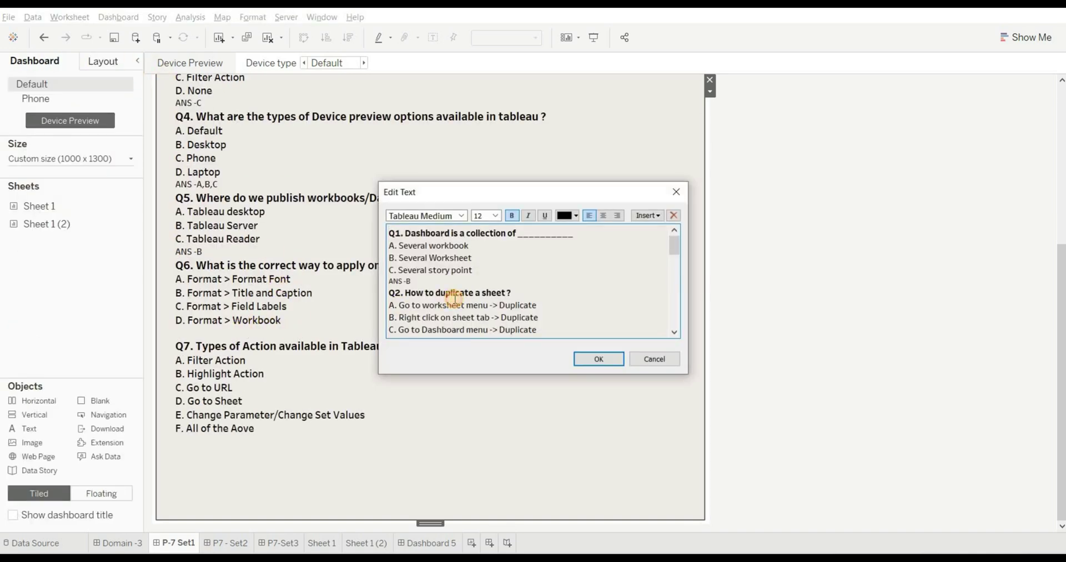
type("ANS -D")
left_click(606, 360)
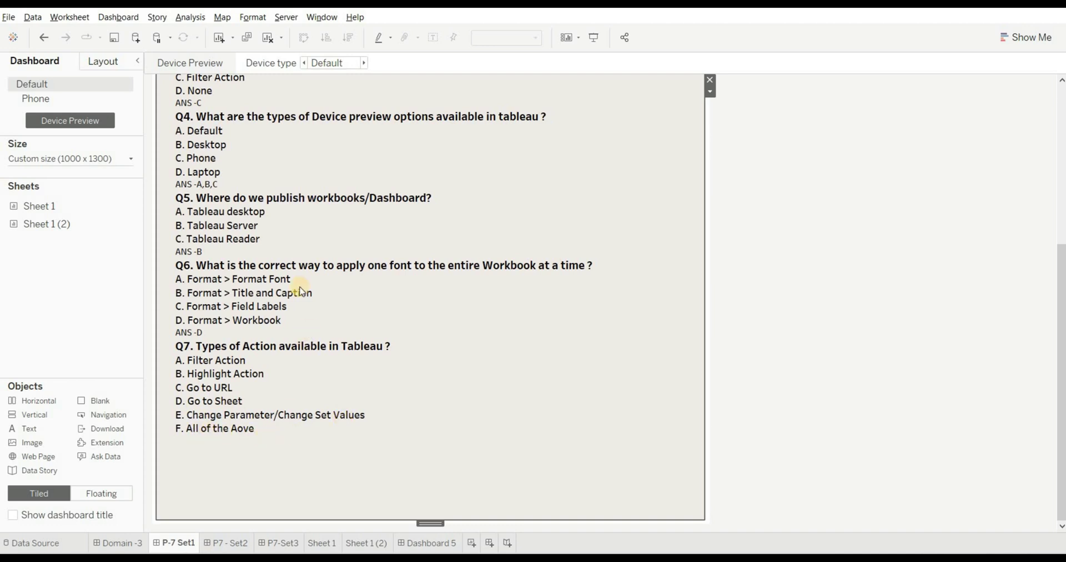
Check which action types can be added to the dashboard, without adding one.
left_click(118, 14)
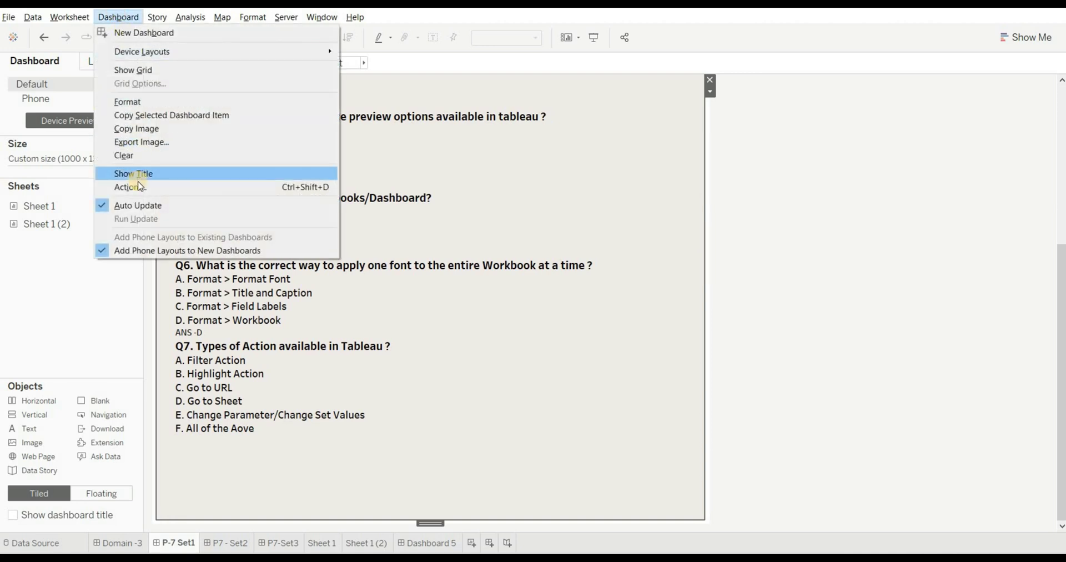
key("Escape")
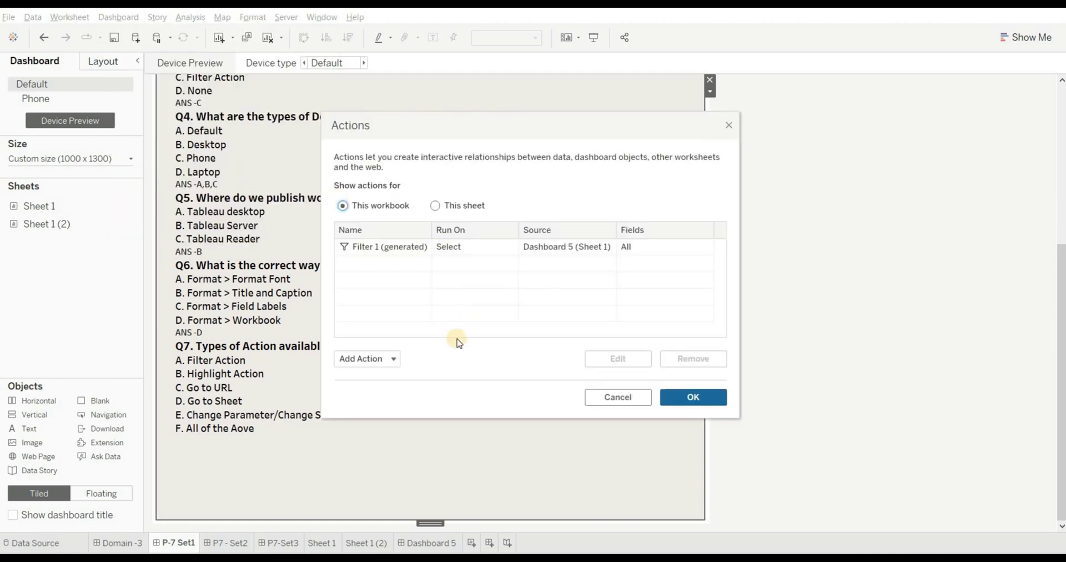
left_click(394, 360)
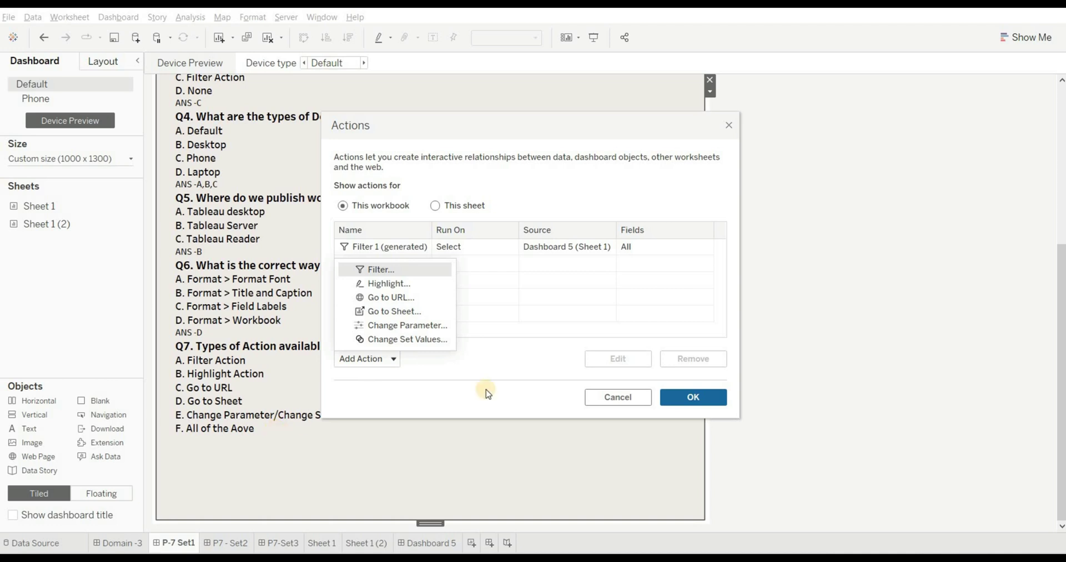
left_click(641, 397)
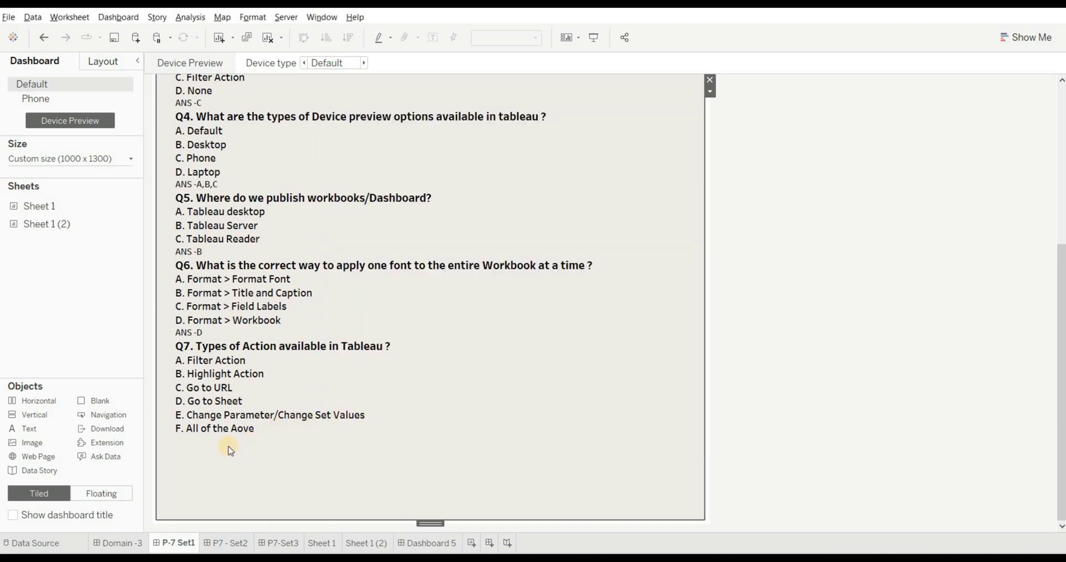
Add "ANS -F" under question Q7 at the end of the dashboard's text object.
double_click(229, 449)
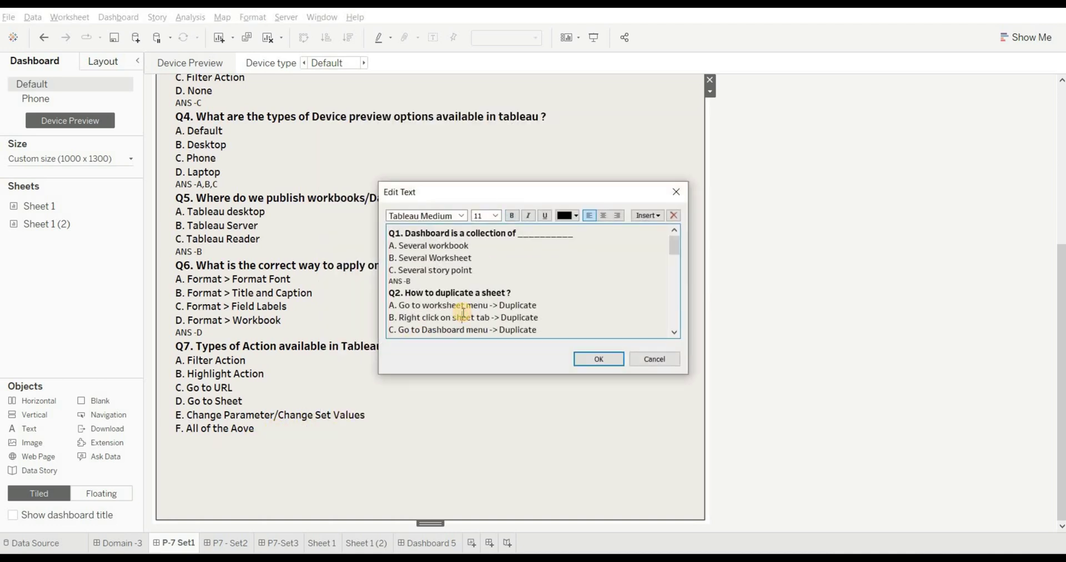
key("ctrl+End")
type("AN")
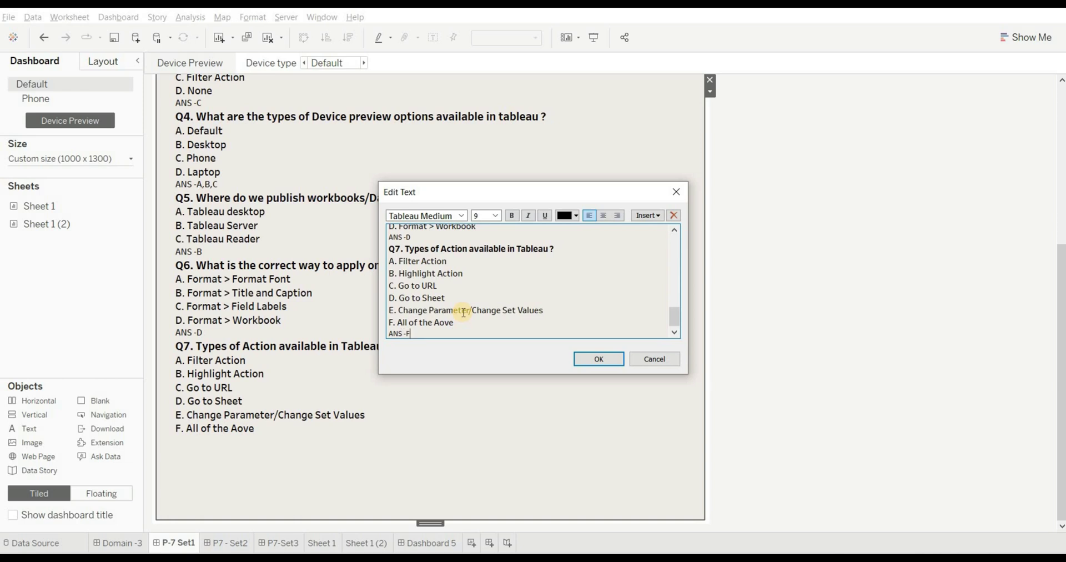
left_click(596, 360)
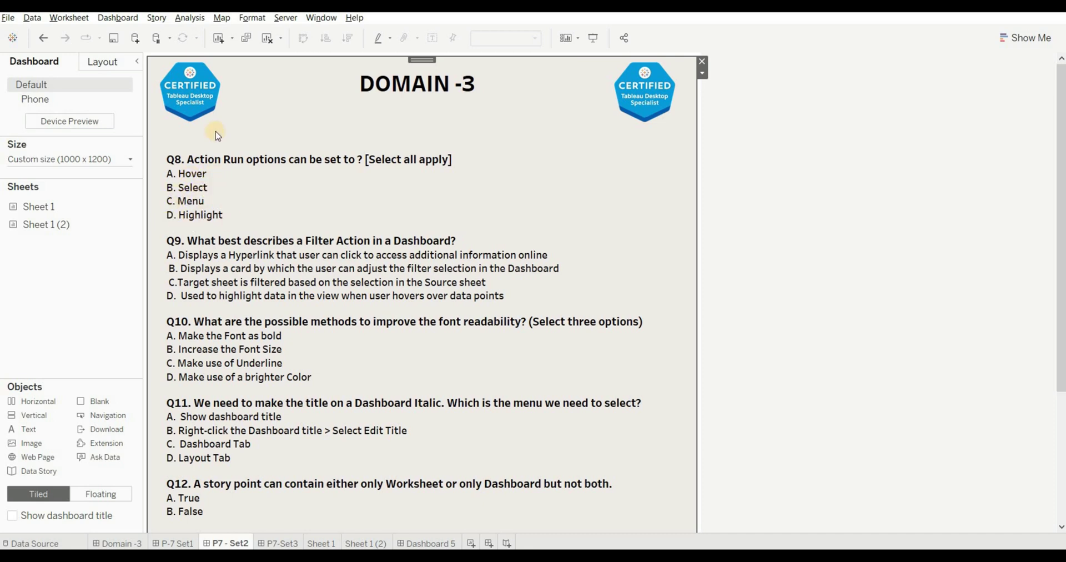
Check the run options of a new filter action on P7 - Set2 without saving it, and add "ANS -A,B,C" under question Q8.
left_click(119, 19)
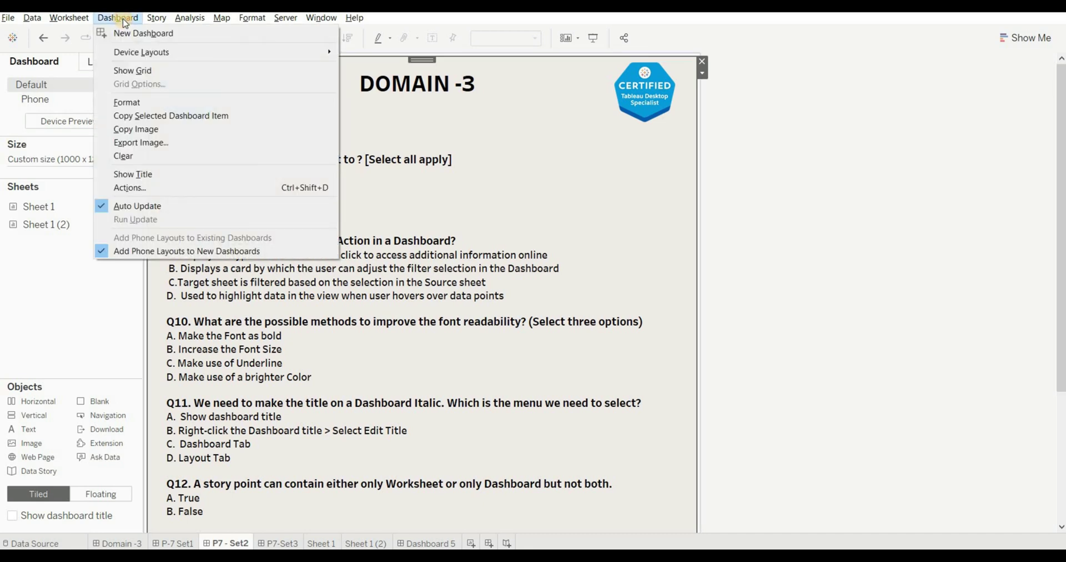
left_click(136, 188)
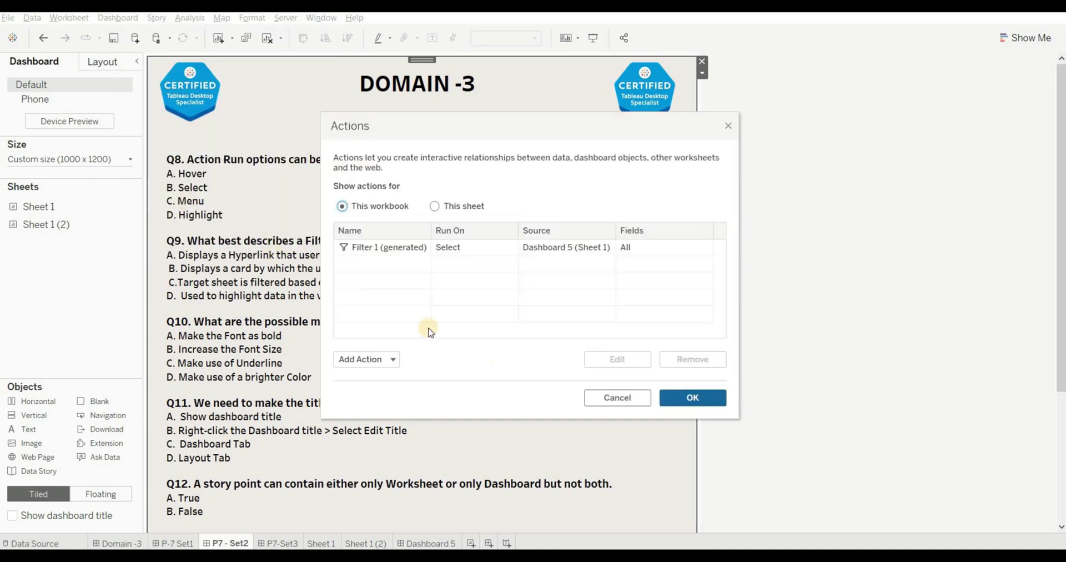
left_click(353, 360)
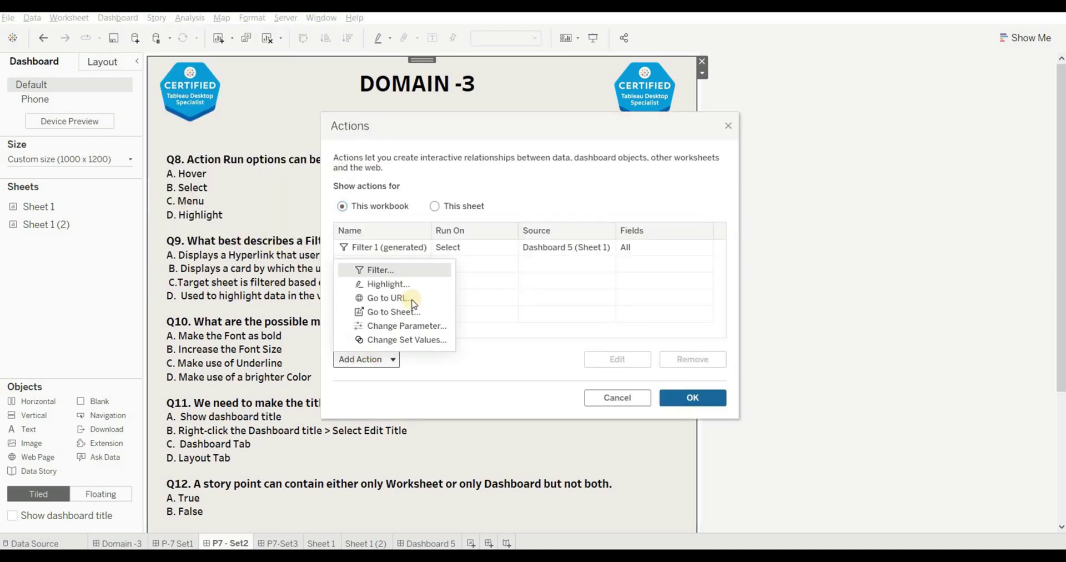
left_click(397, 272)
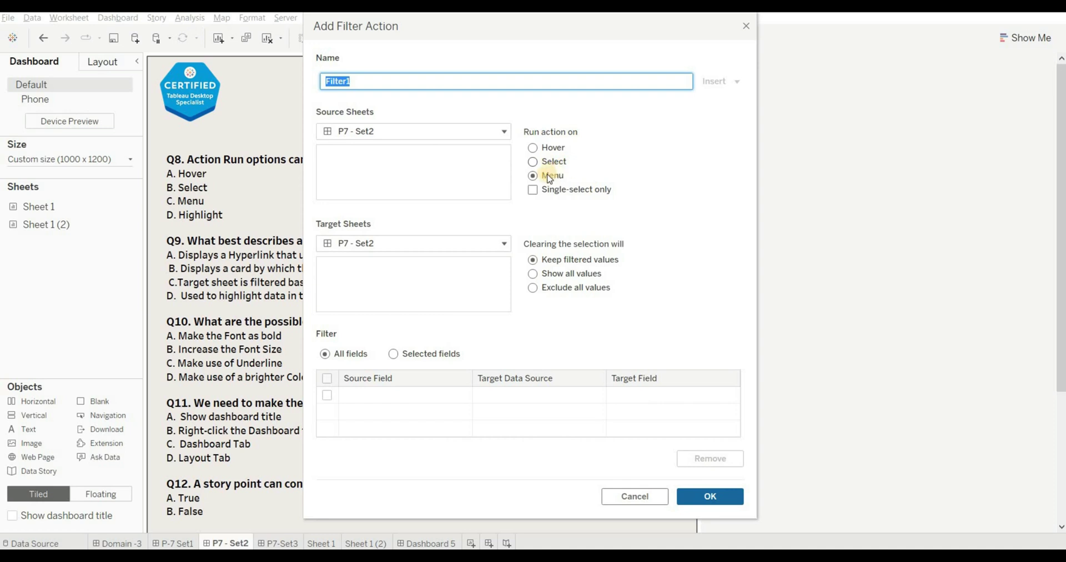
left_click(633, 496)
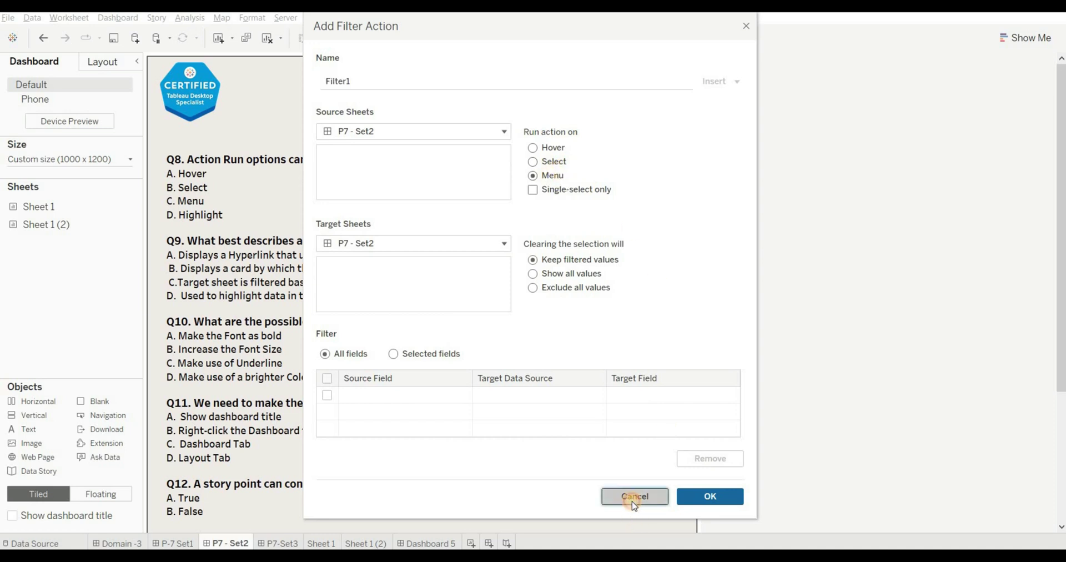
left_click(625, 399)
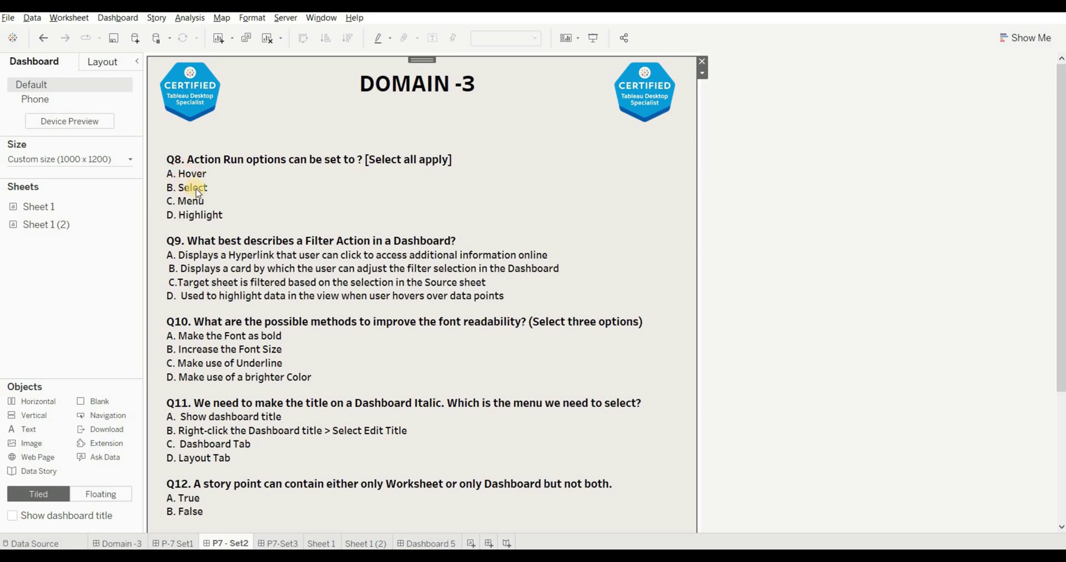
double_click(198, 228)
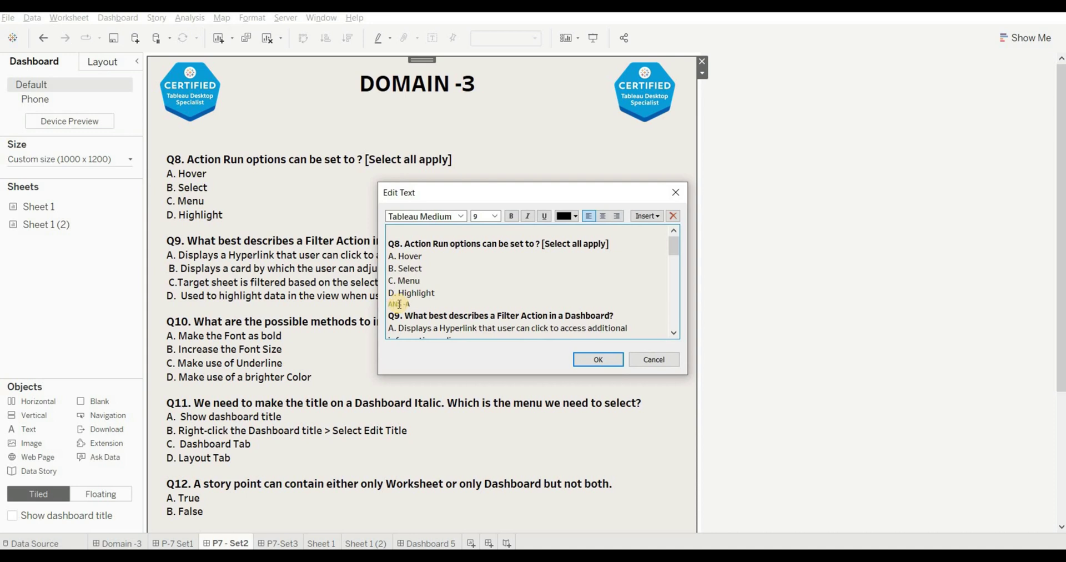
left_click(584, 358)
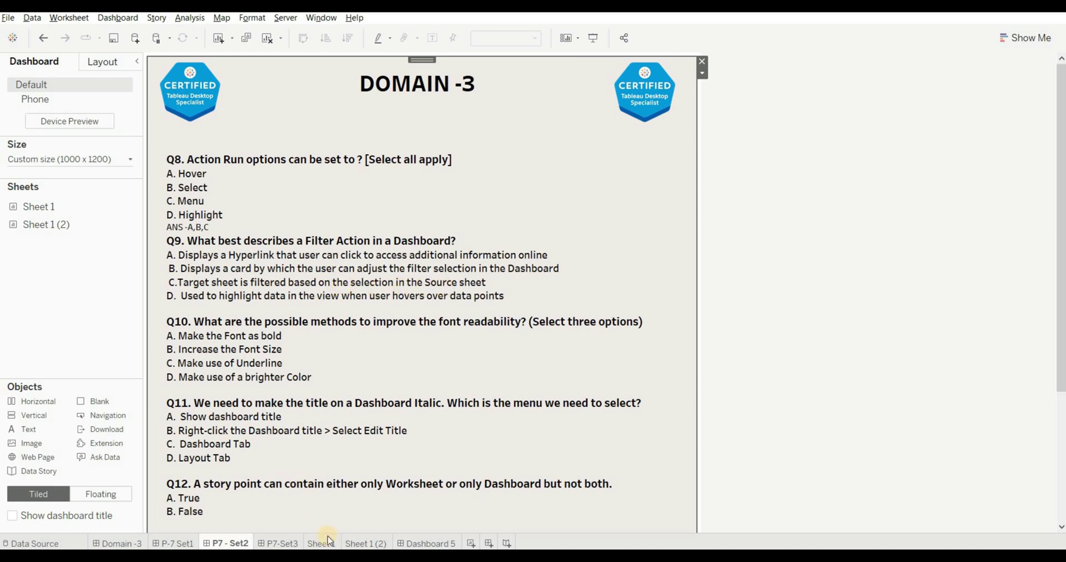
Test the filter action on Dashboard 5 by clearing the selection in Sheet 1 and selecting different categories.
left_click(412, 545)
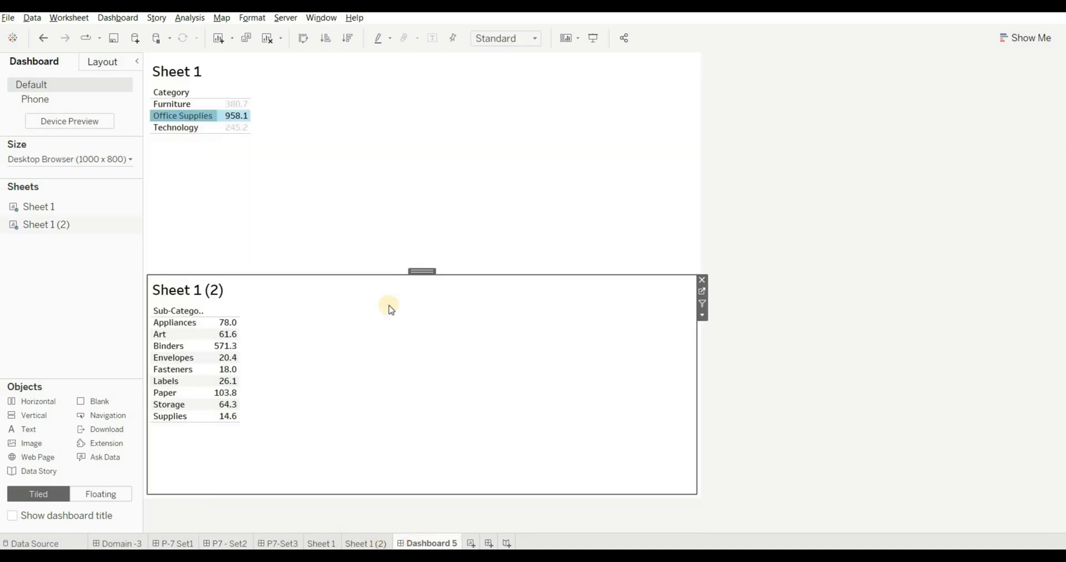
left_click(376, 185)
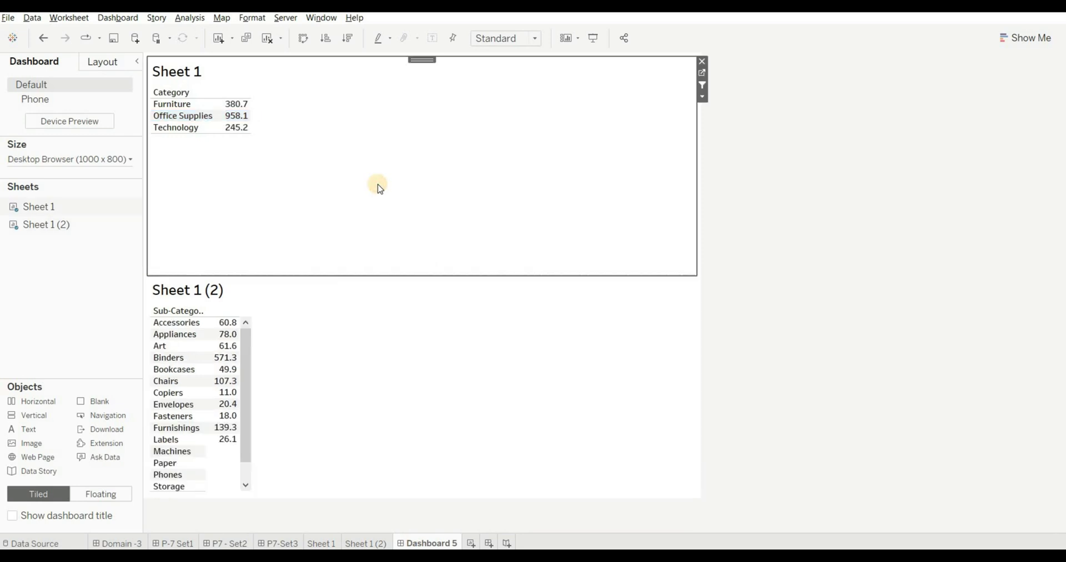
left_click(195, 129)
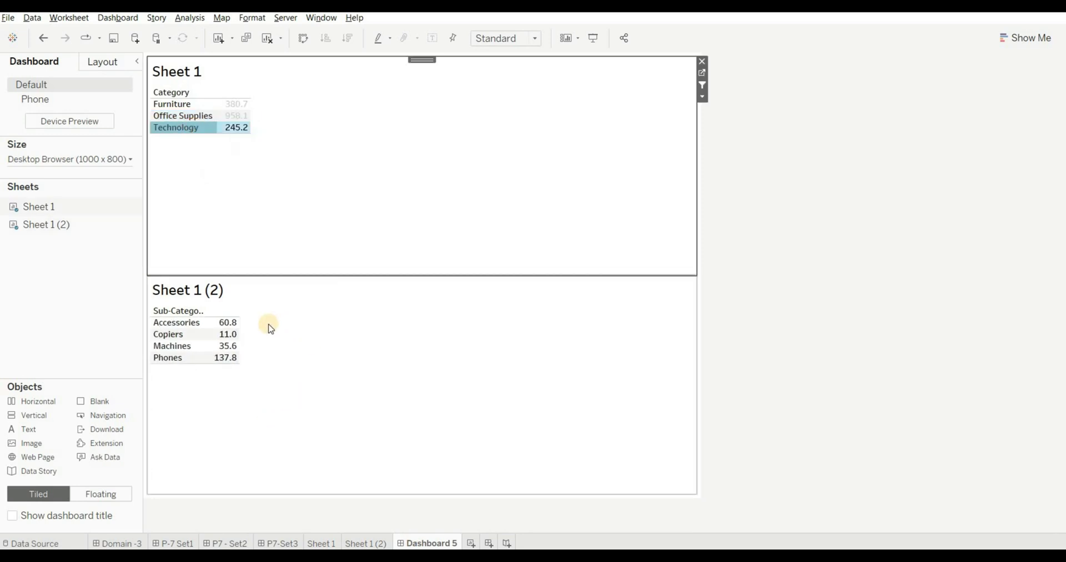
left_click(193, 116)
left_click(181, 105)
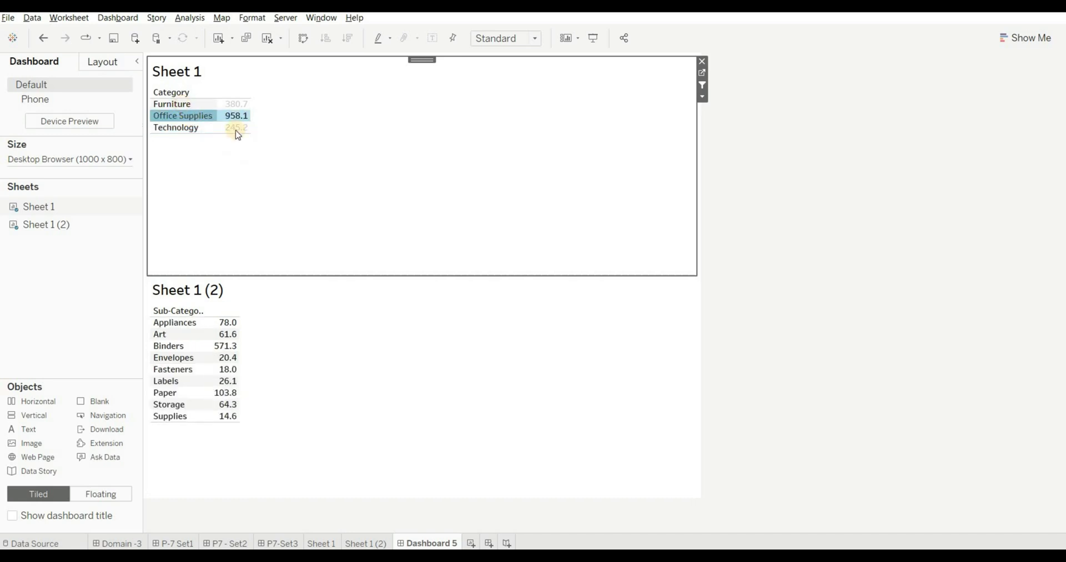
Add "ANS -C" under question Q9 in the text object on the P7 - Set2 dashboard.
left_click(239, 544)
double_click(250, 308)
type("ANS -C")
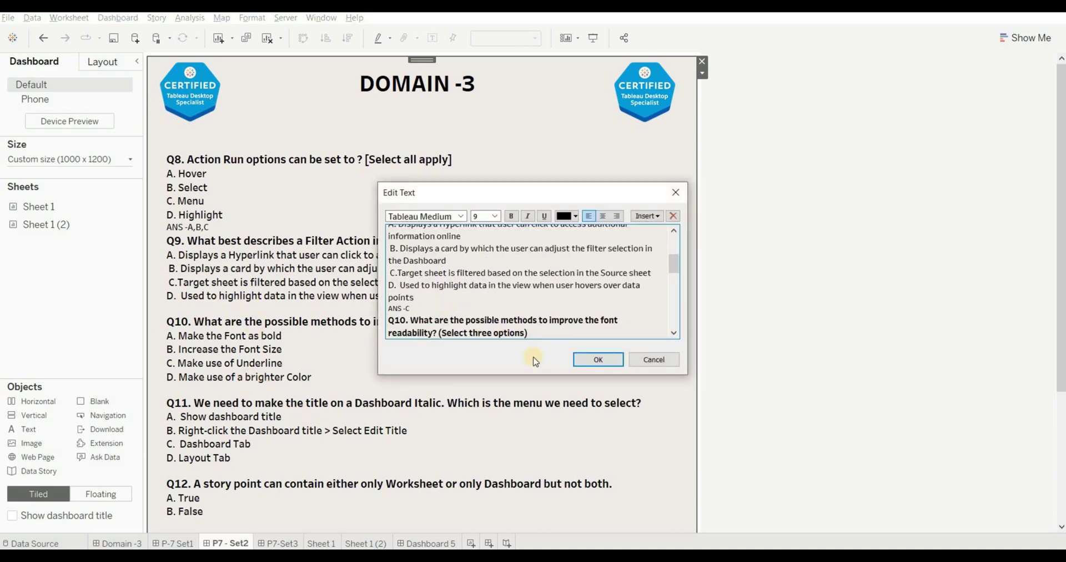
left_click(599, 360)
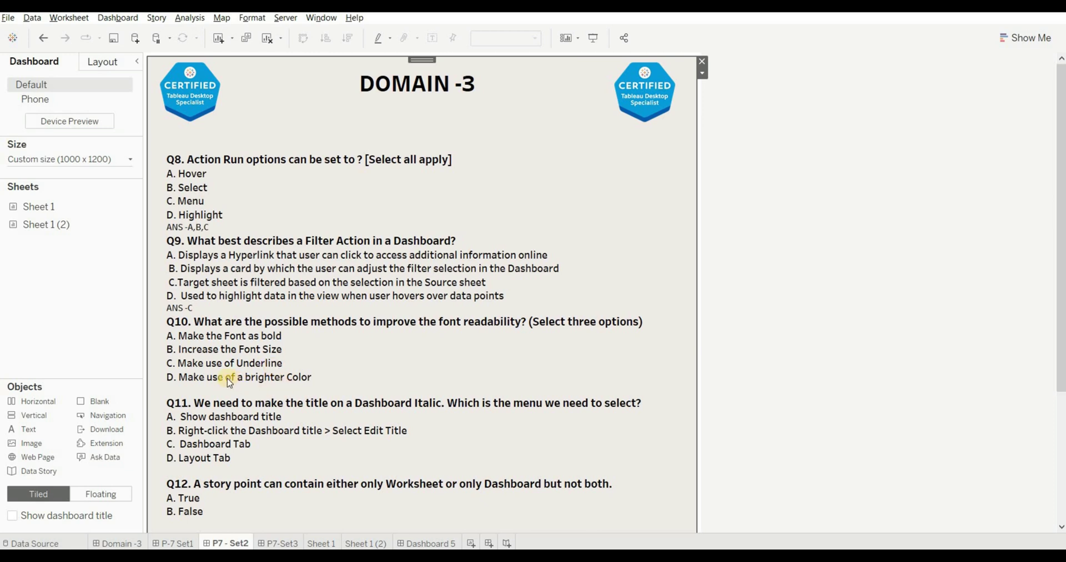
Add "ANS - A,B,D" under question Q10 in the text object on the P7 - Set2 dashboard.
double_click(313, 388)
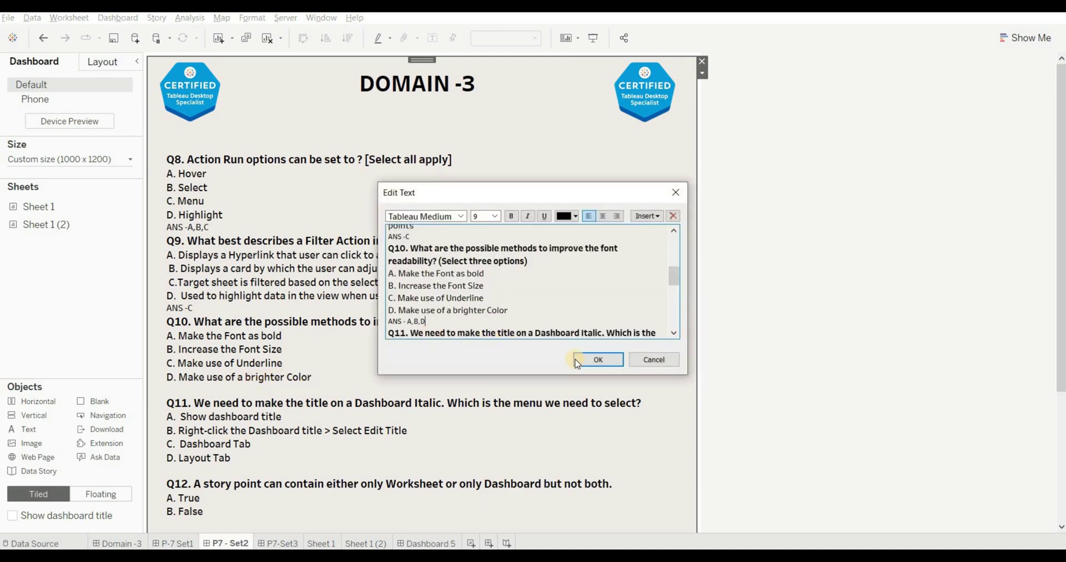
left_click(599, 360)
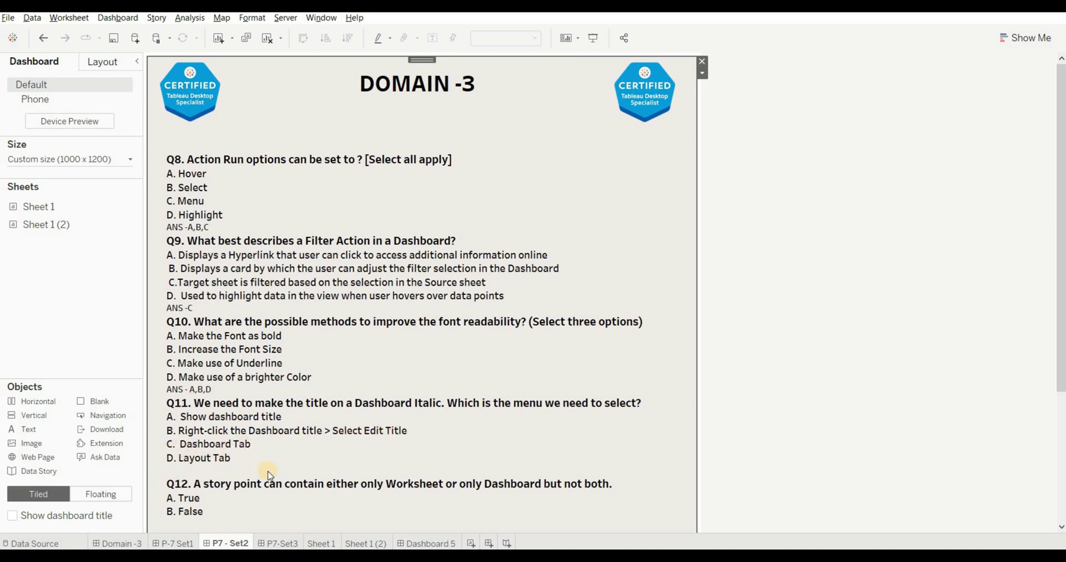
Show the dashboard title on P7 - Set2 and move the overlapping certification badge image down below it.
left_click(13, 516)
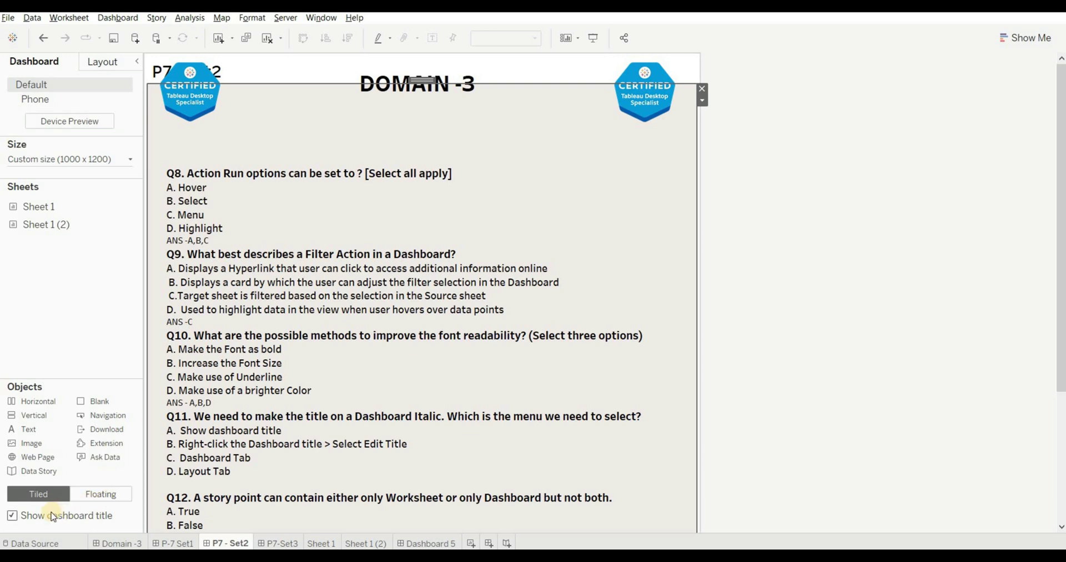
left_click(191, 96)
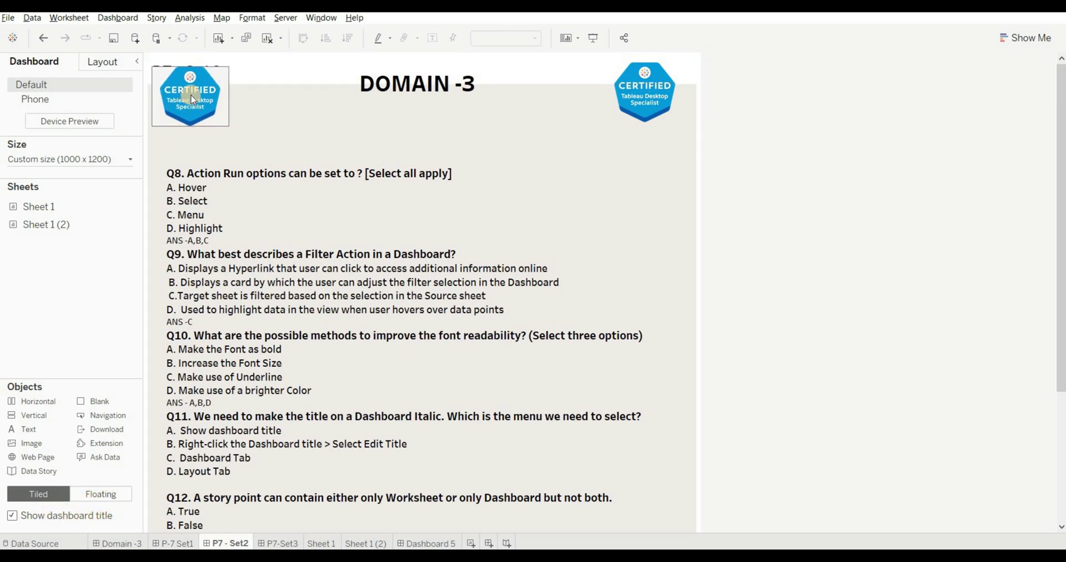
left_click(193, 99)
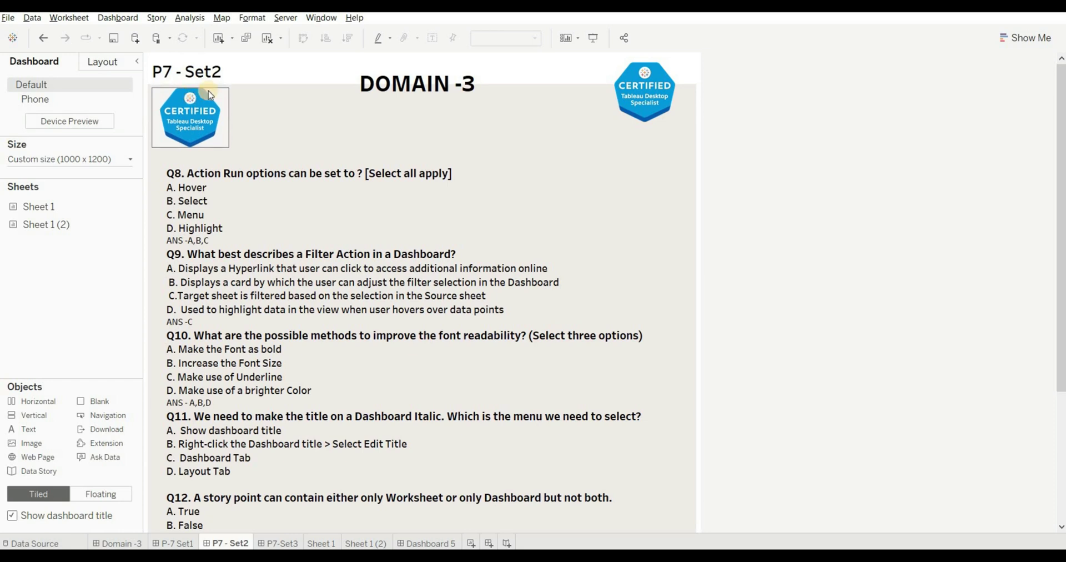
Edit the P7 - Set2 dashboard title and make its sheet name text italic.
left_click(253, 75)
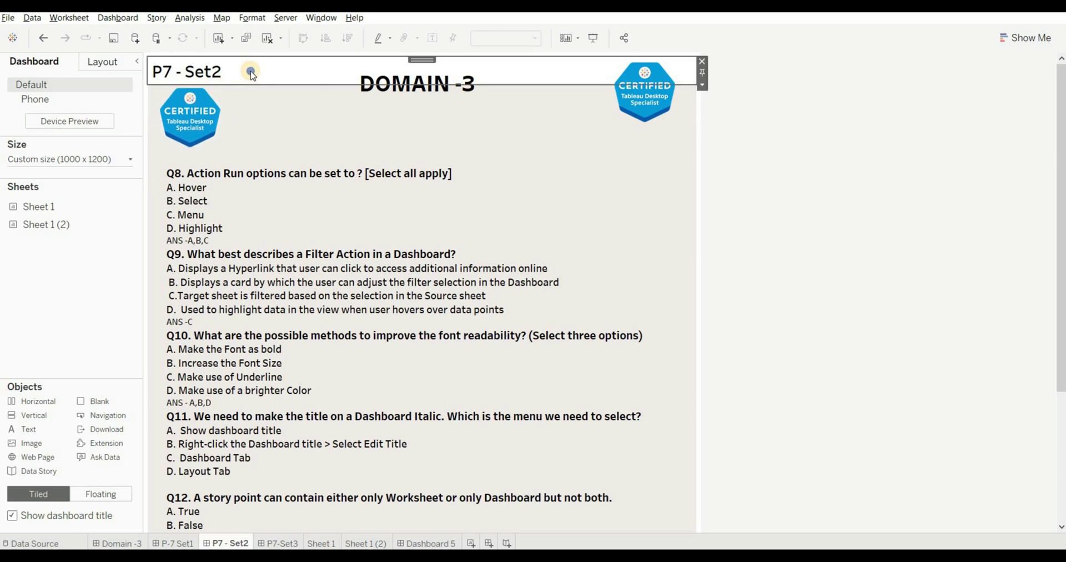
right_click(253, 73)
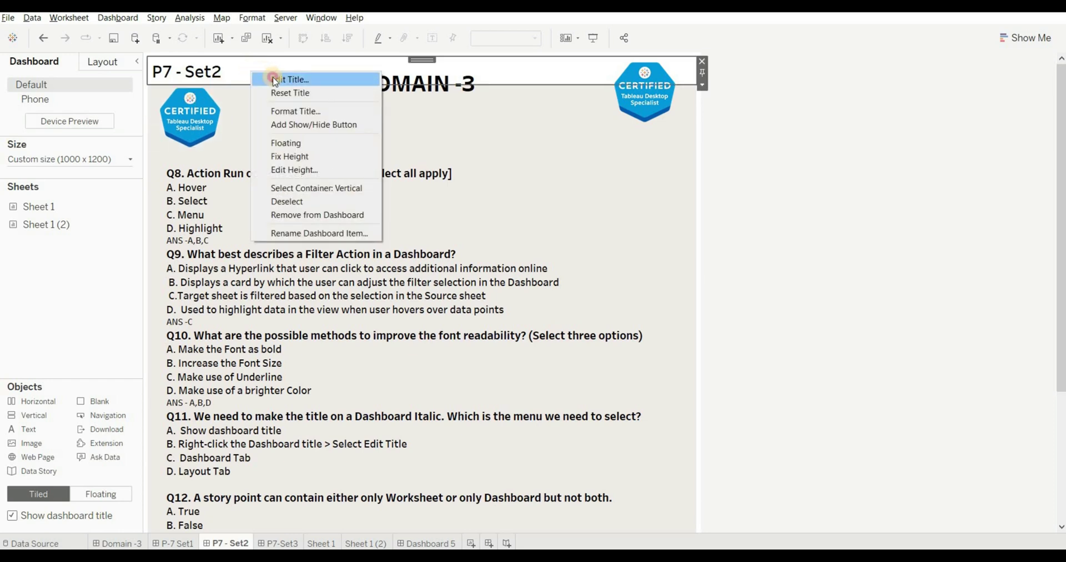
left_click(274, 80)
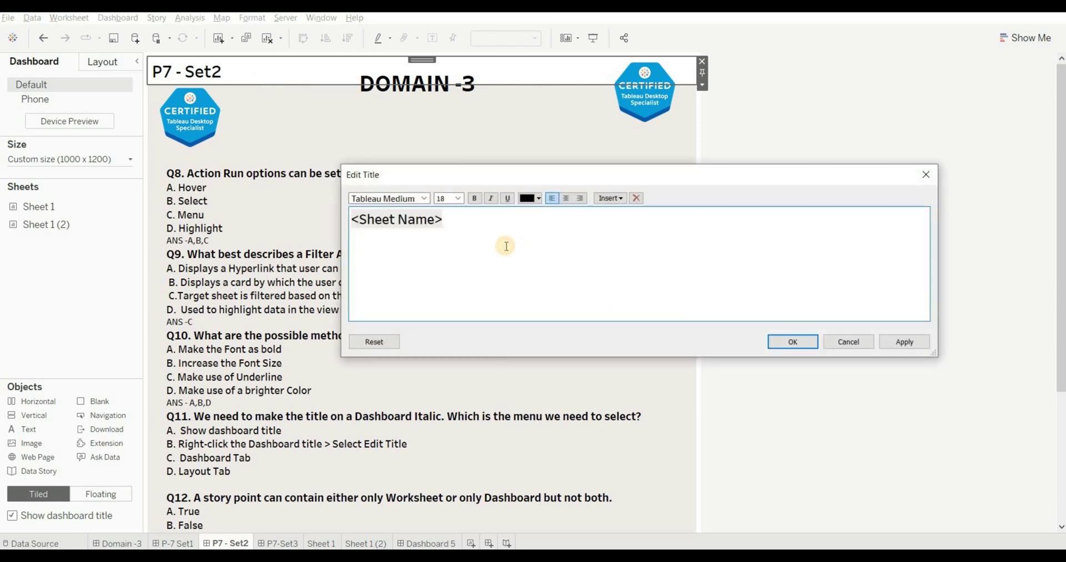
key("ctrl+a")
left_click(492, 199)
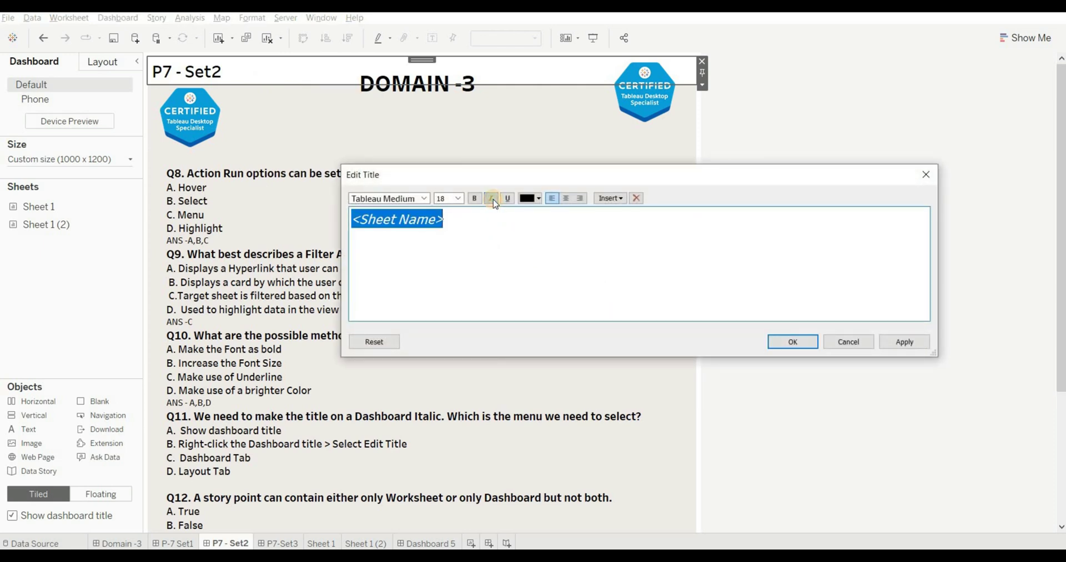
left_click(793, 342)
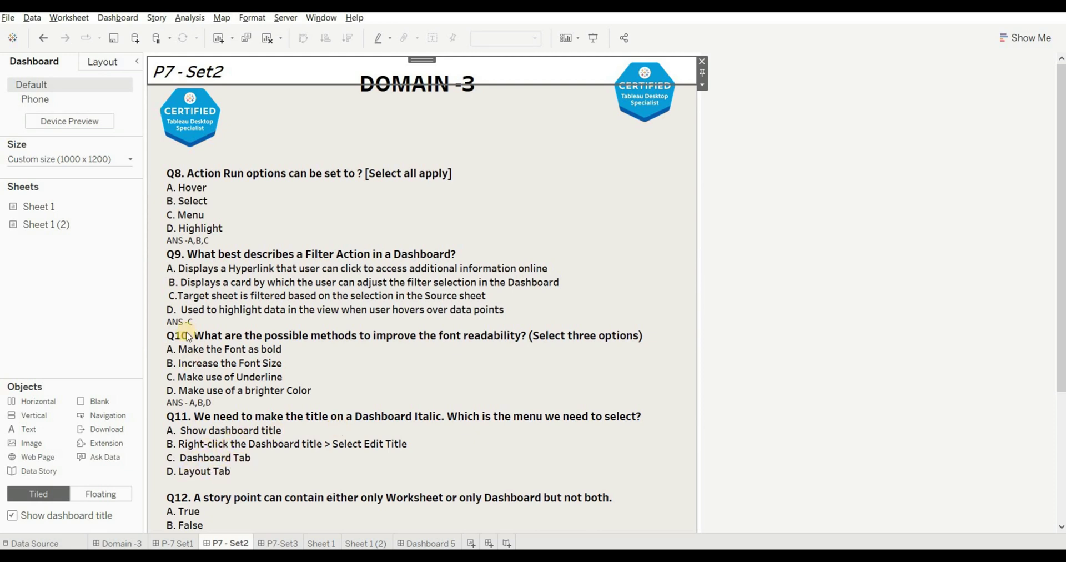
Check the dashboard commands and layout settings for title formatting, and add "ANS -B" under question Q11.
left_click(118, 18)
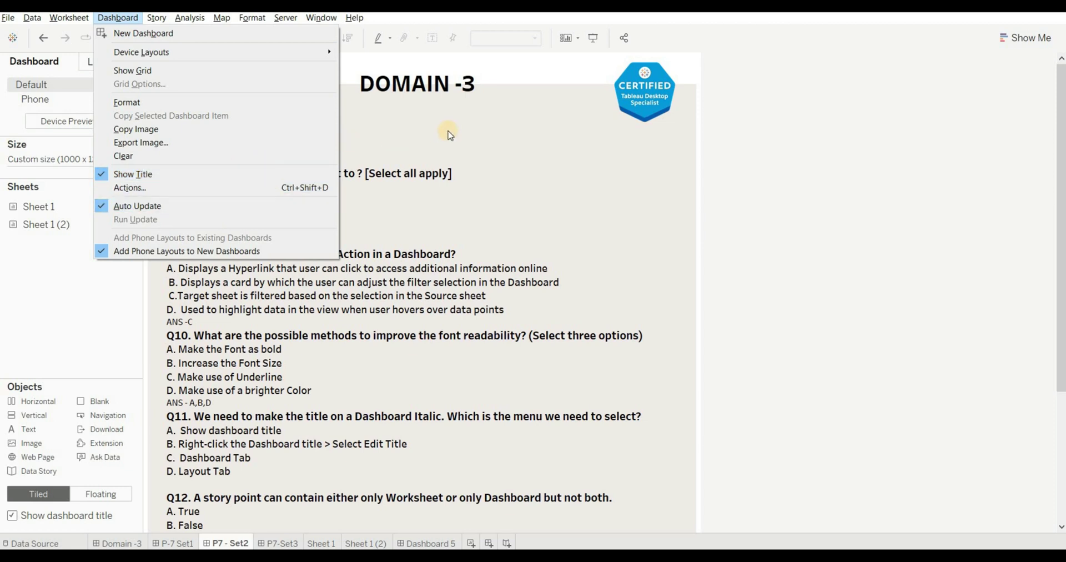
left_click(325, 108)
left_click(102, 60)
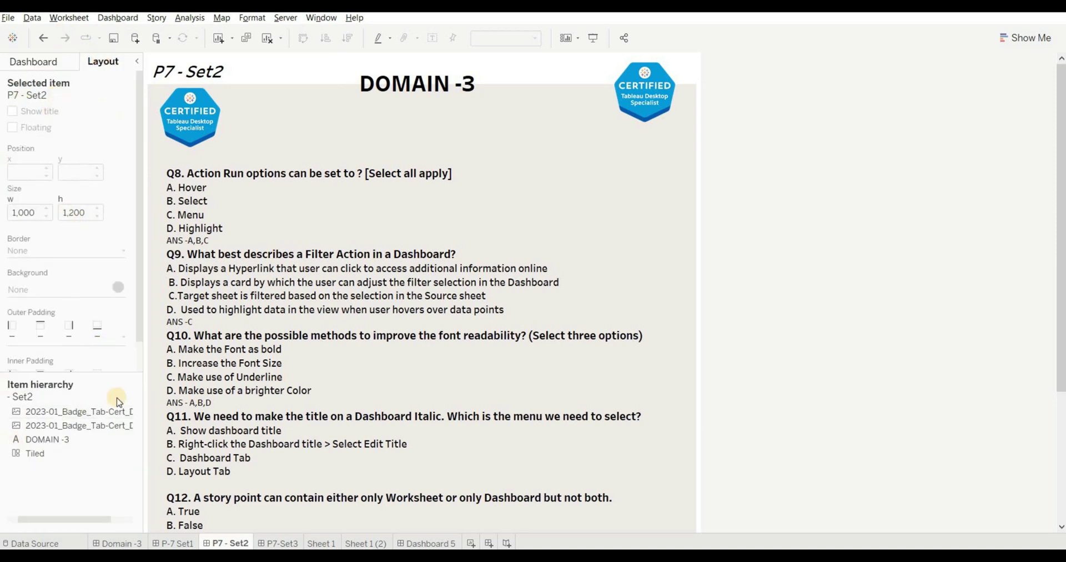
left_click(59, 65)
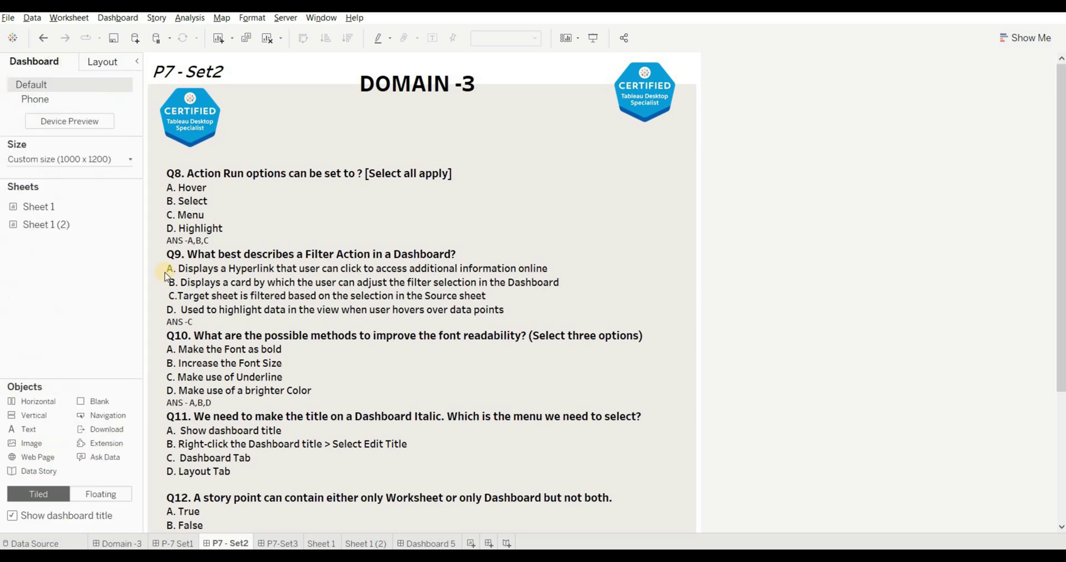
double_click(240, 485)
type("ANS -B")
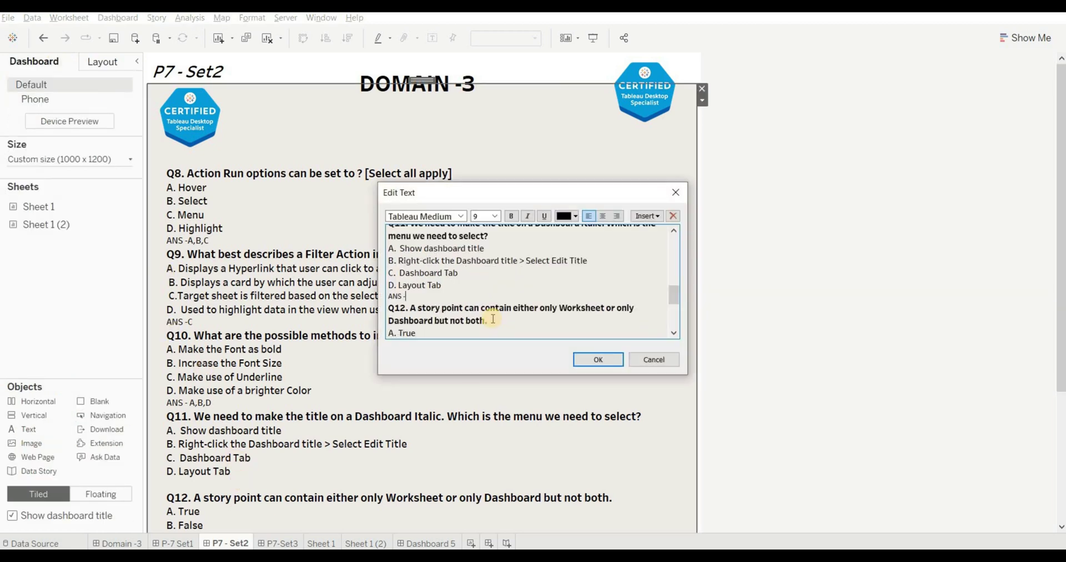
left_click(589, 359)
Create a new story, add Dashboard 5 to its story point, and replace it with Sheet 1.
scroll(211, 323, "down", 3)
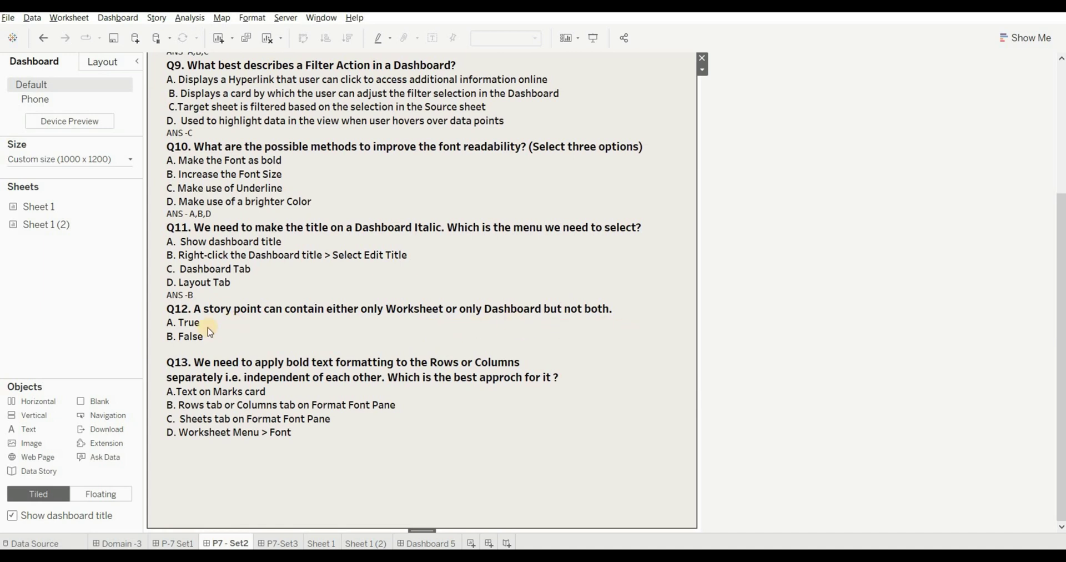
left_click(508, 544)
double_click(66, 255)
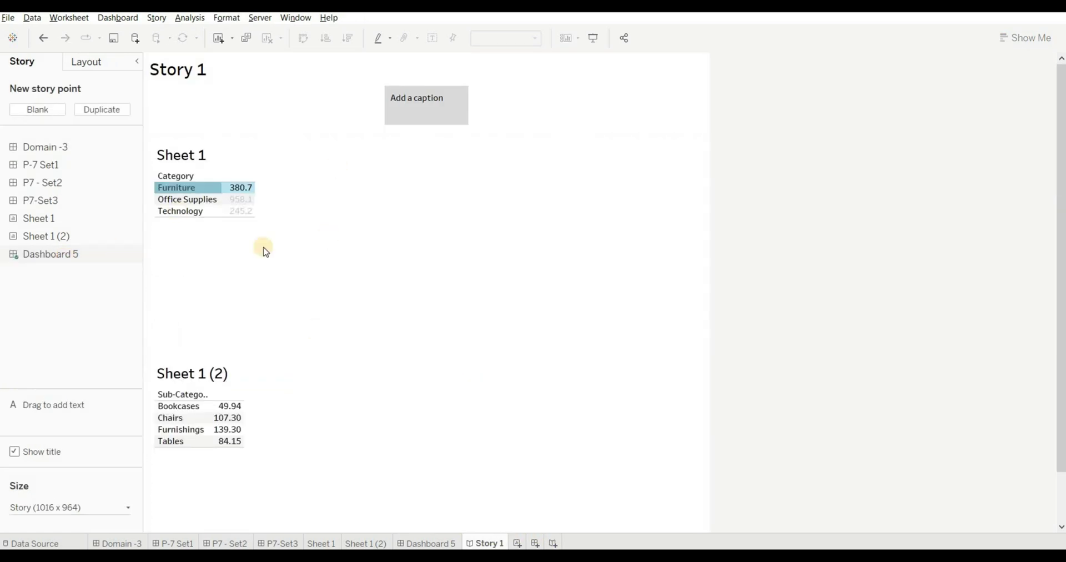
left_click_drag(64, 217, 293, 256)
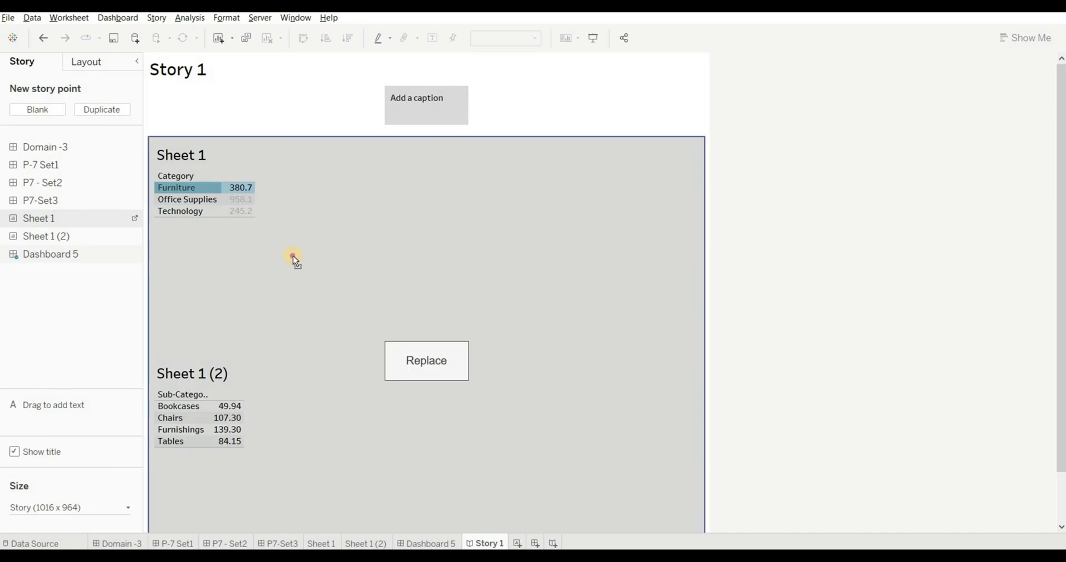
left_click_drag(294, 256, 293, 255)
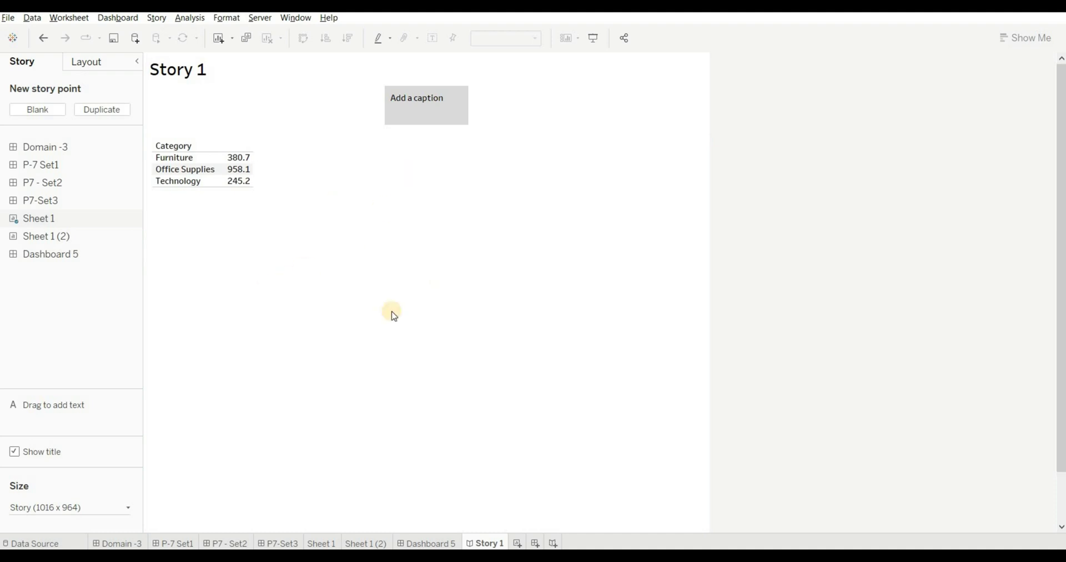
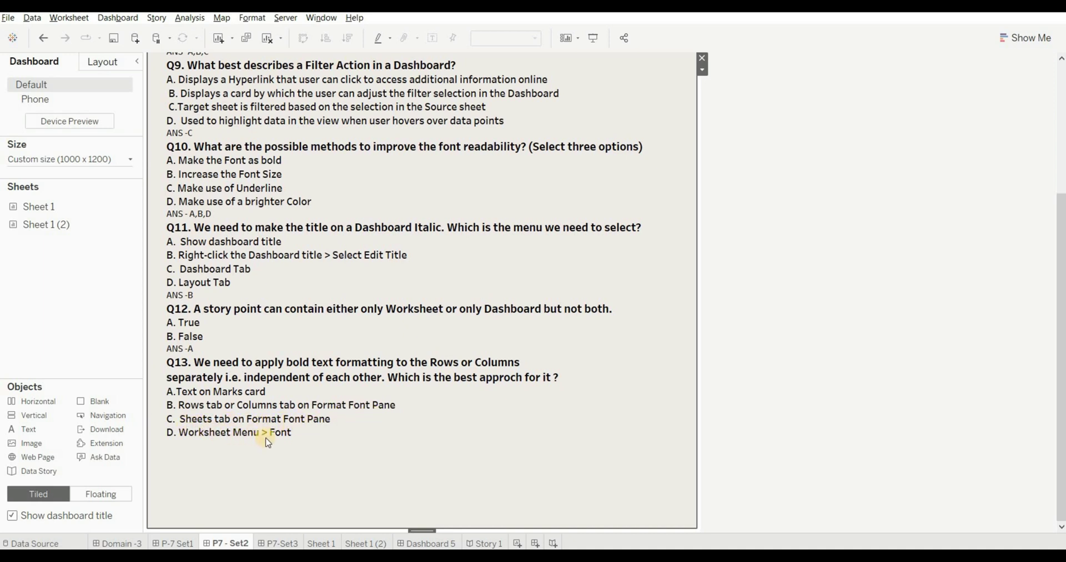
Add Order Date to the view on Sheet 1 (2) as year columns.
left_click(371, 544)
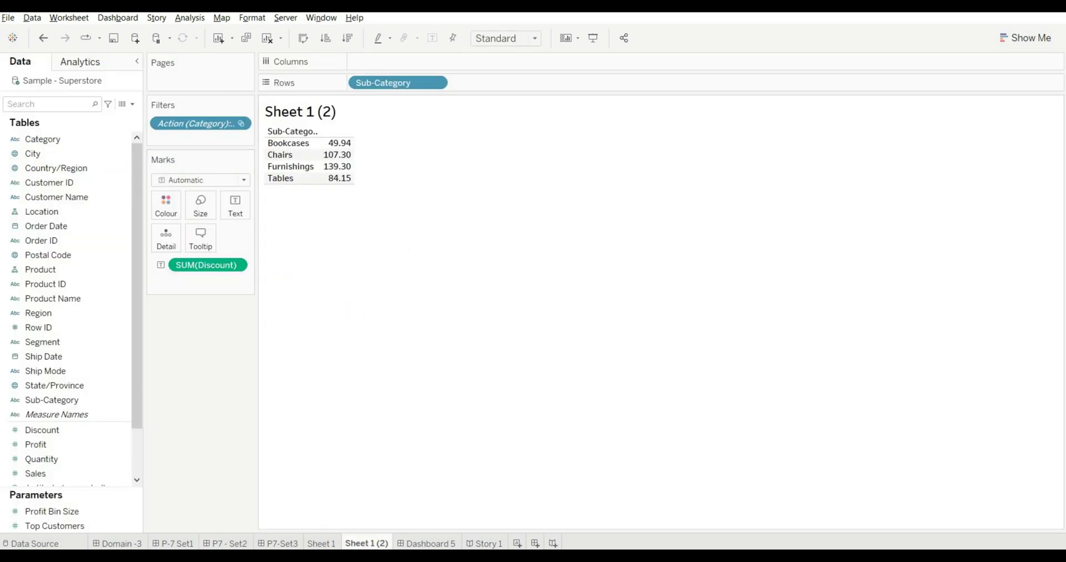
double_click(44, 227)
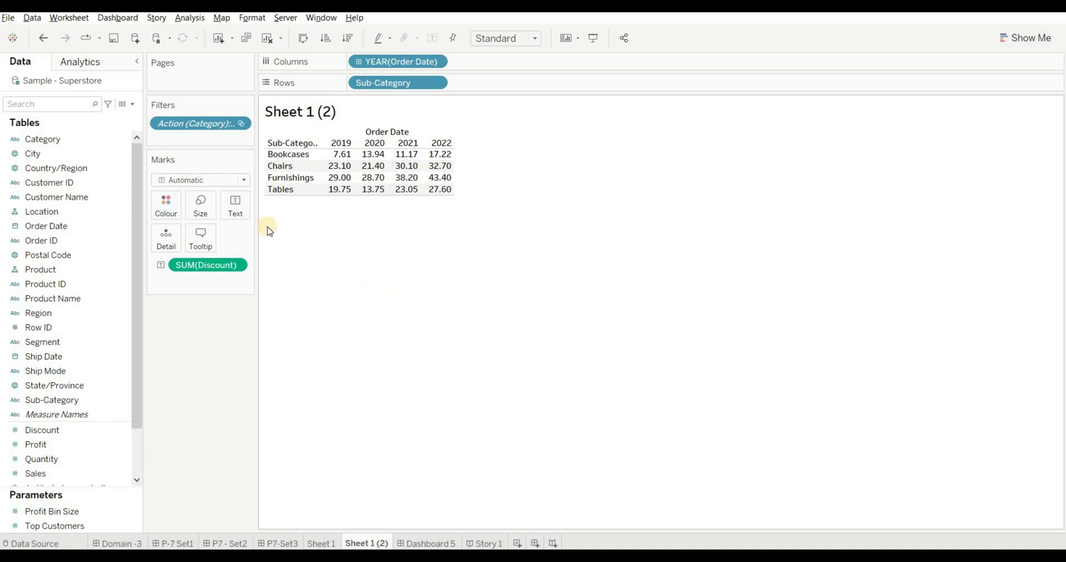
Try bold formatting on the SUM(Discount) text label of Sheet 1 (2), and reset the label.
left_click(242, 214)
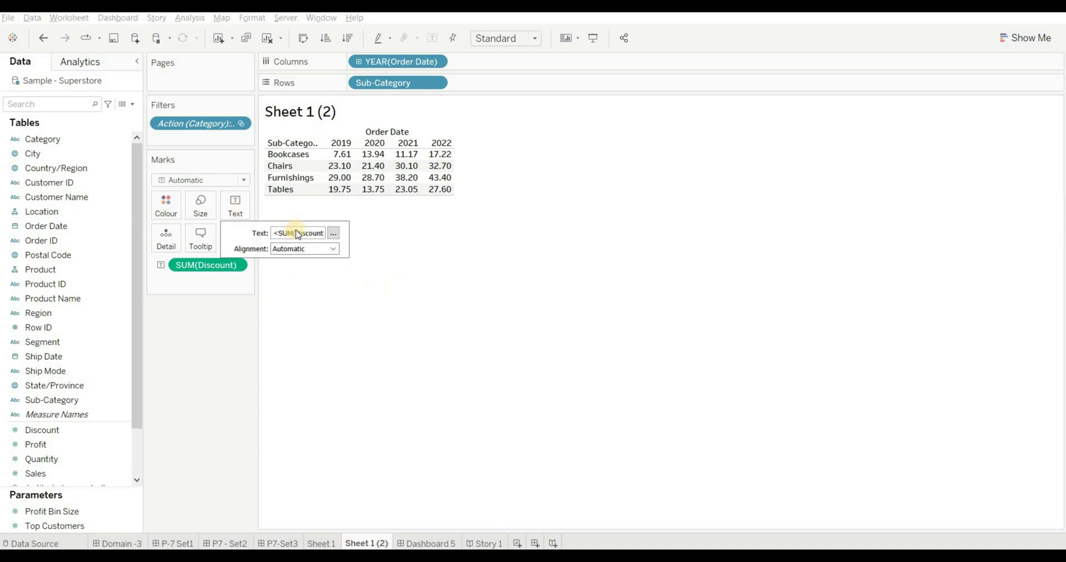
left_click(333, 234)
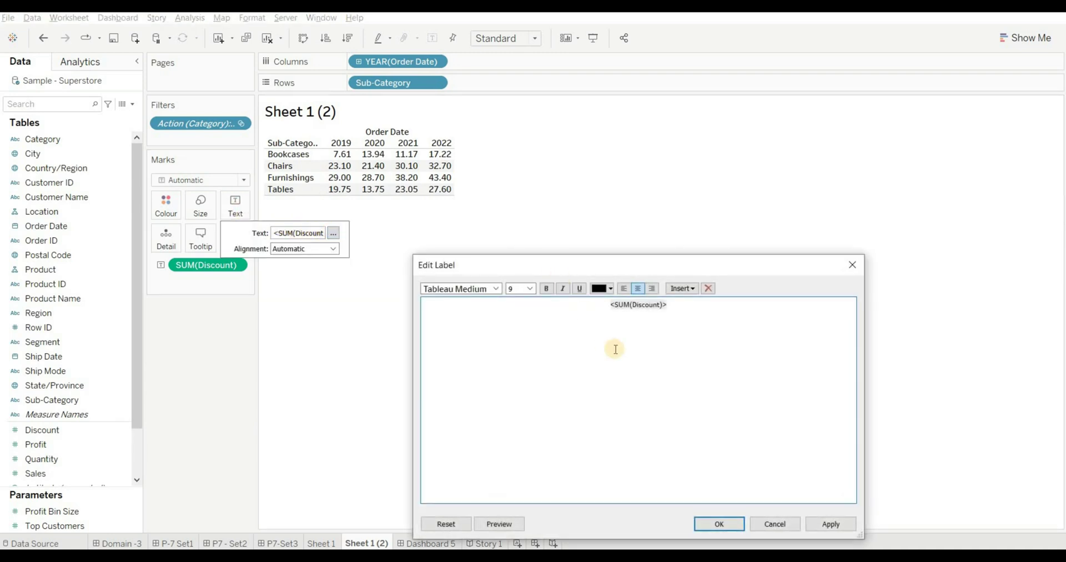
key("ctrl+a")
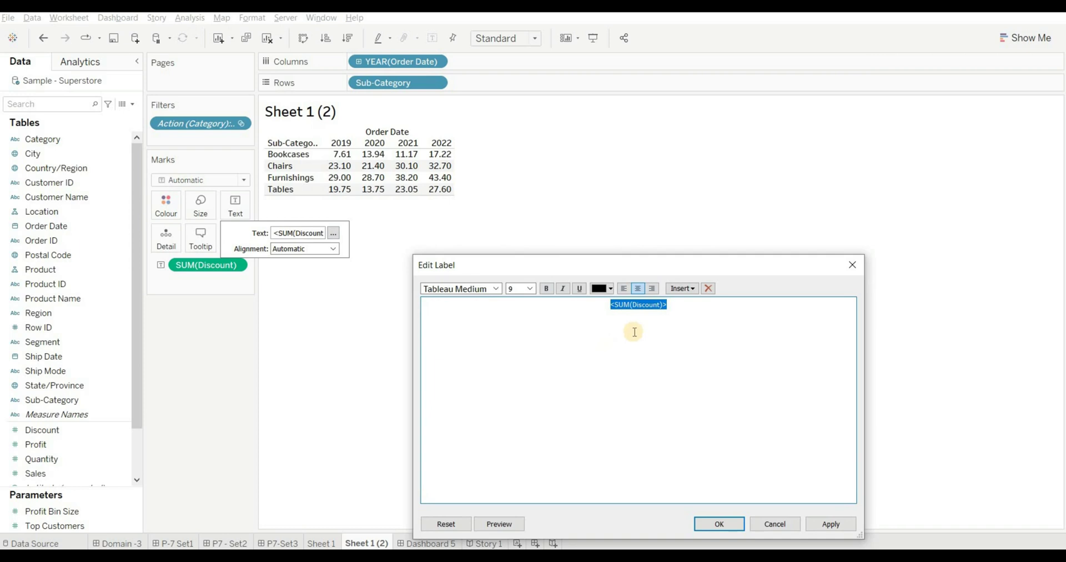
left_click(547, 290)
left_click(814, 525)
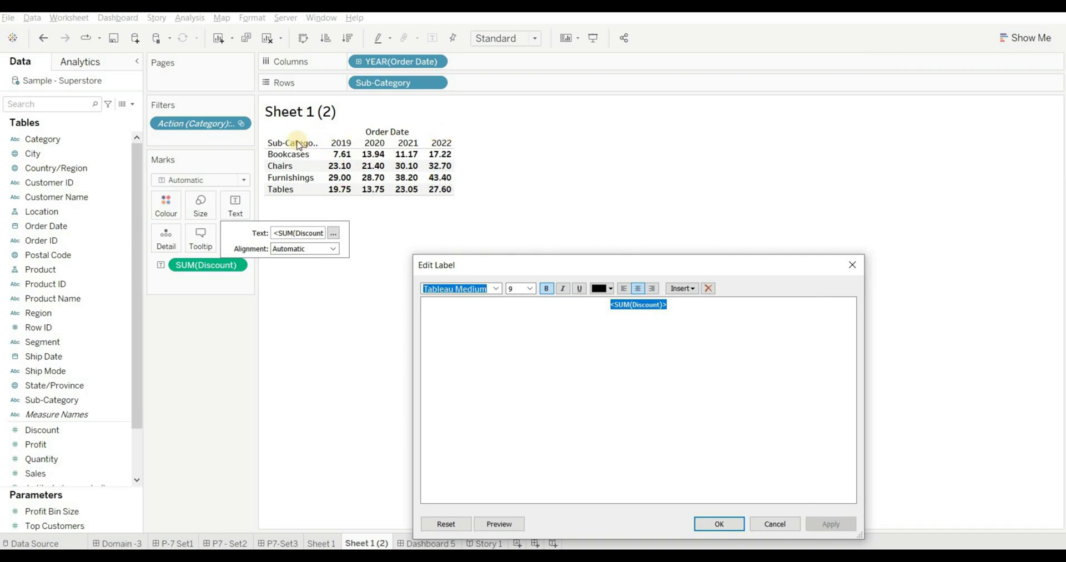
left_click(453, 525)
key("Escape")
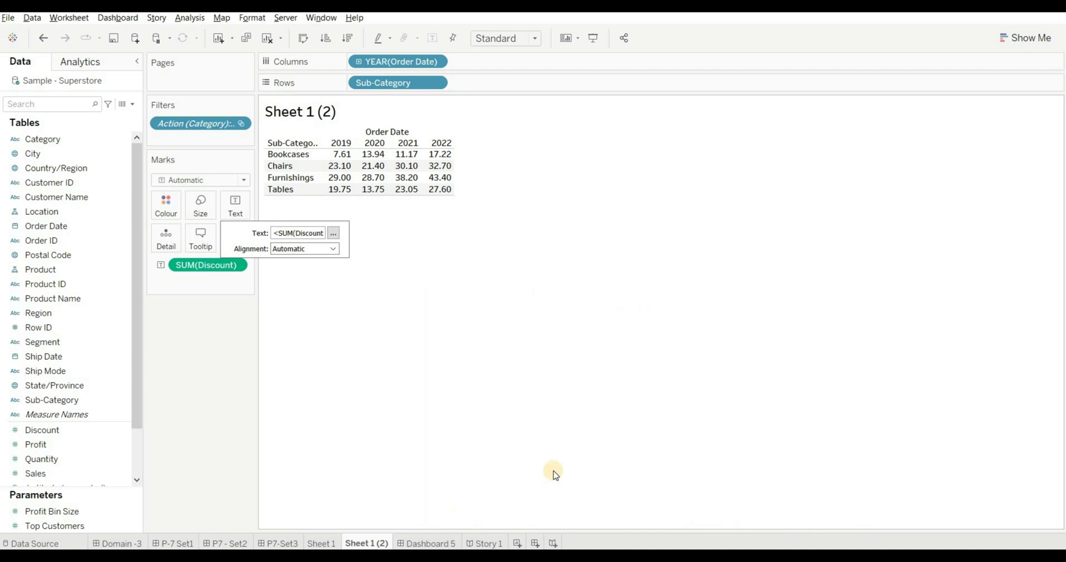
left_click(429, 376)
Open the font formatting for Sheet 1 (2) and set the sheet-level default header font to bold and orange.
left_click(78, 18)
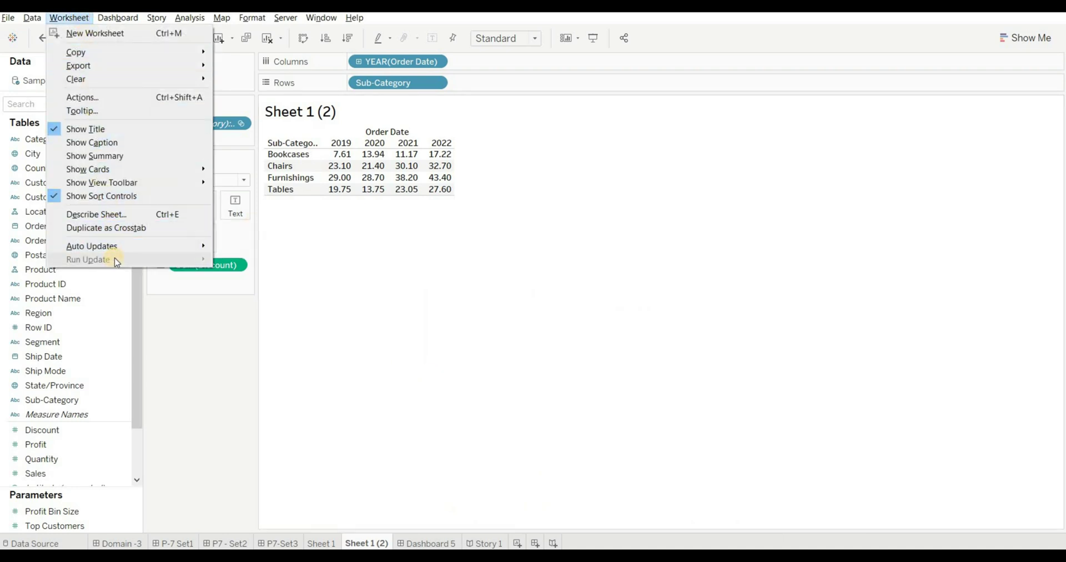
left_click(416, 409)
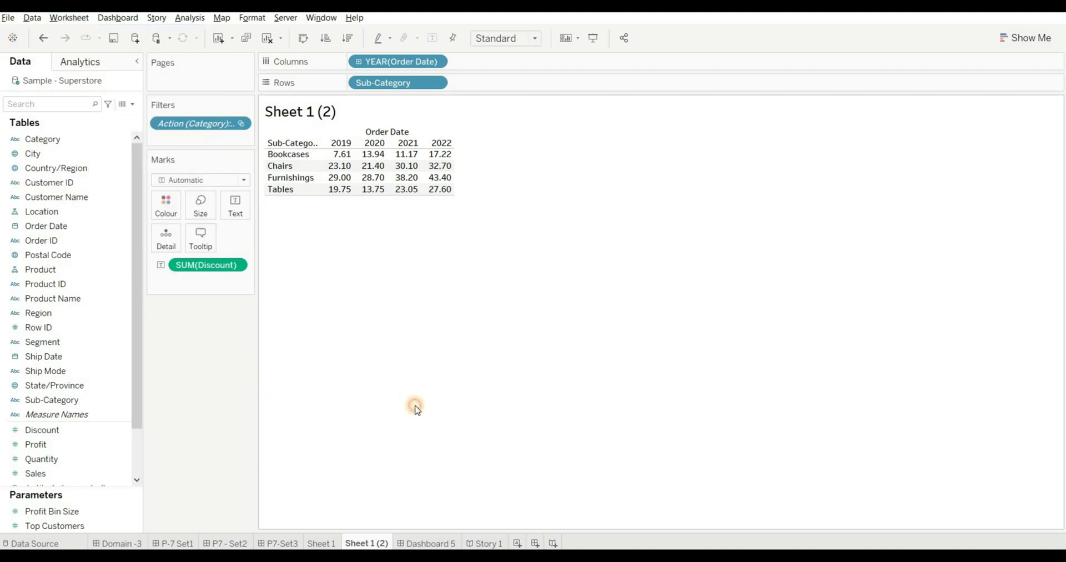
left_click(254, 18)
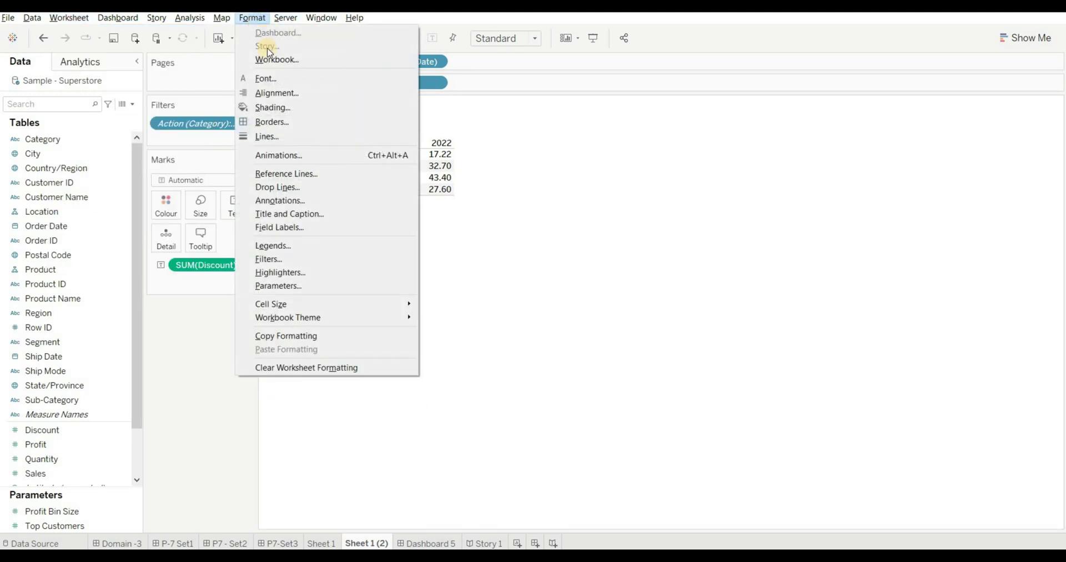
left_click(267, 78)
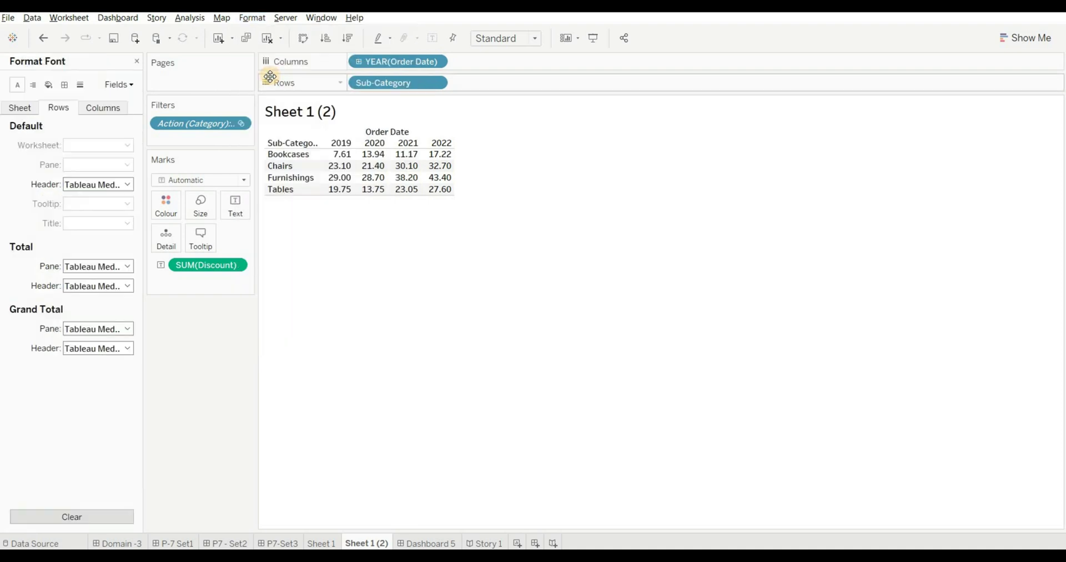
left_click(21, 109)
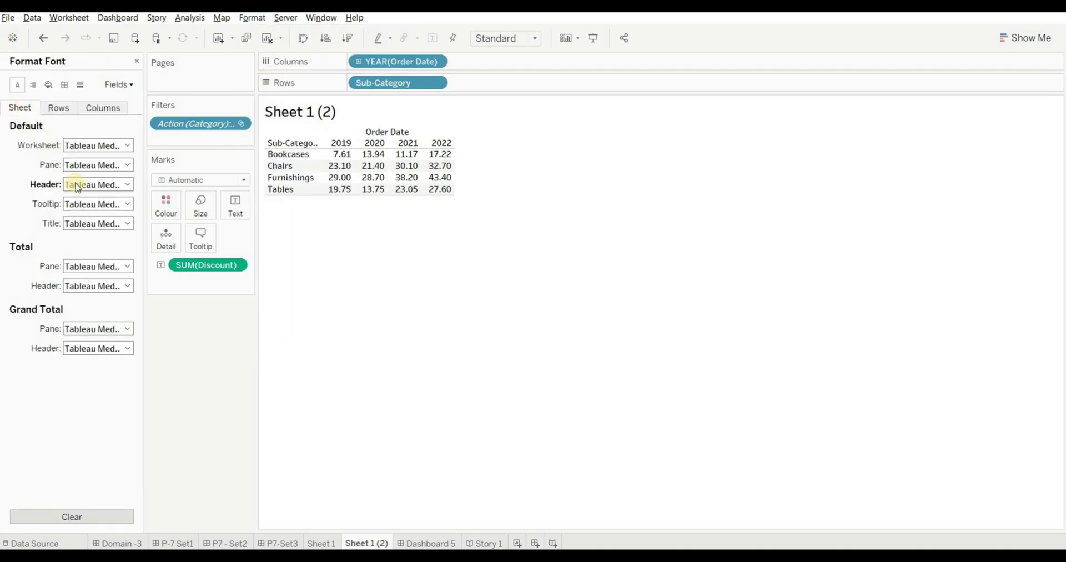
left_click(131, 187)
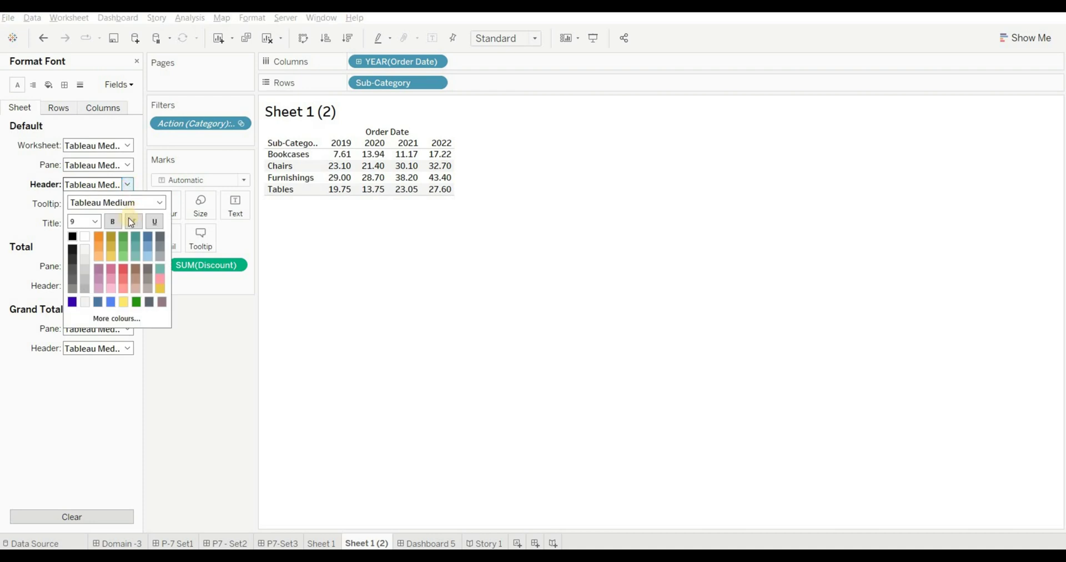
left_click(116, 224)
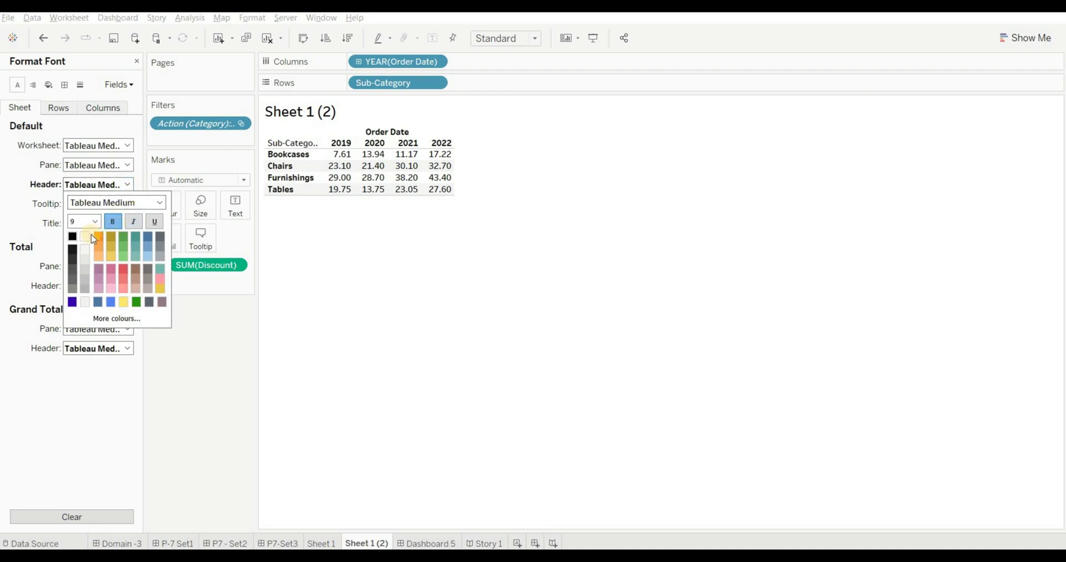
left_click(103, 238)
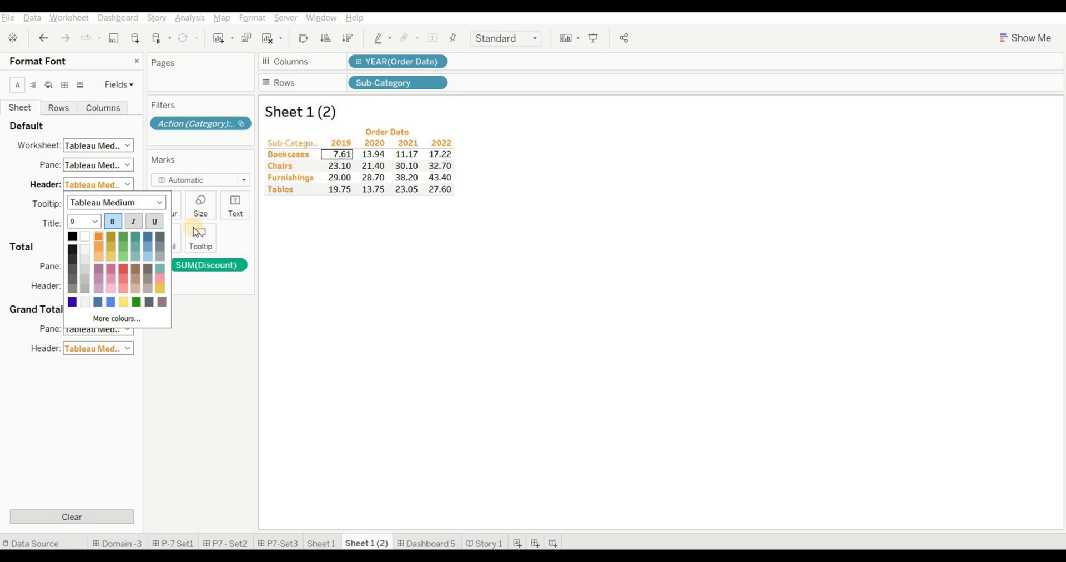
Try bold and orange on the sheet-level default worksheet font of Sheet 1 (2), and clear the font formatting.
left_click(129, 147)
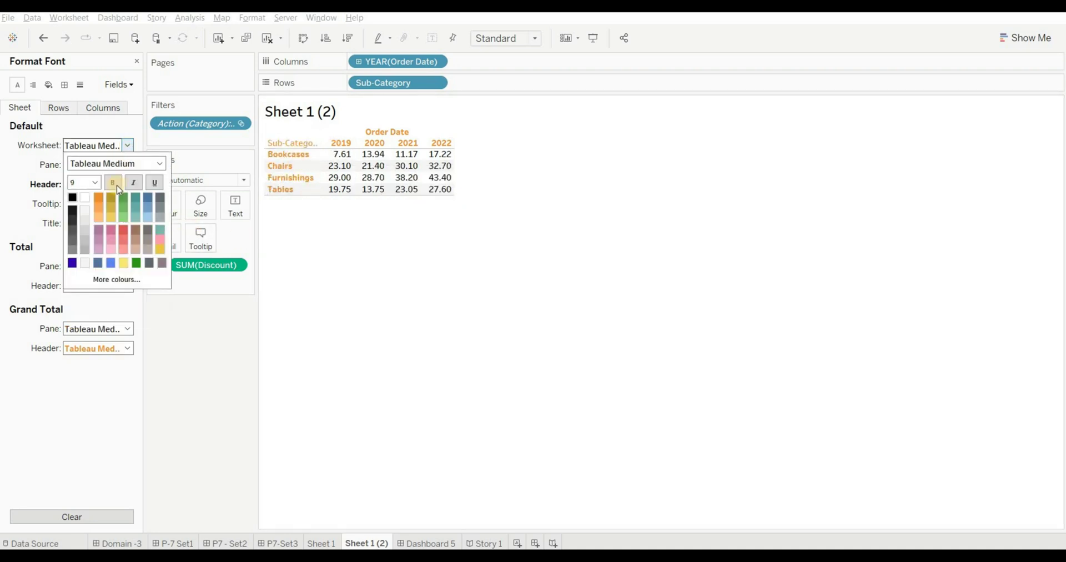
left_click(113, 185)
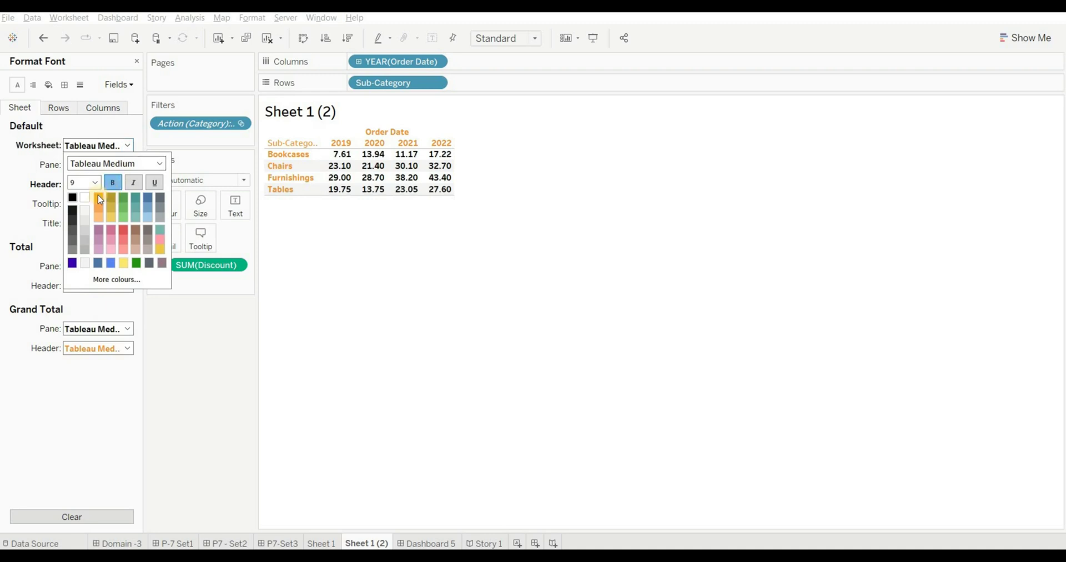
left_click(104, 201)
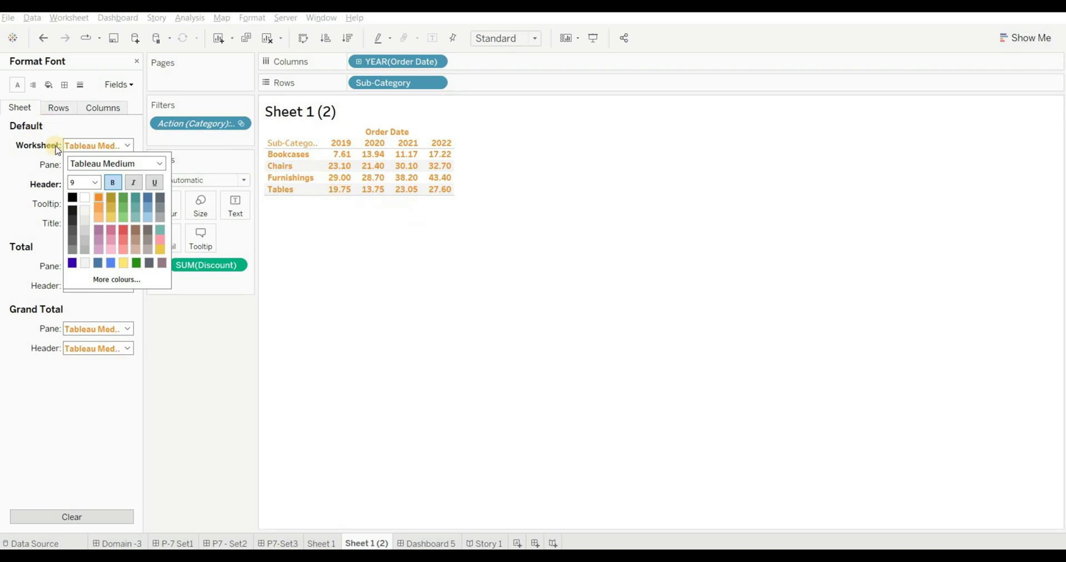
key("Escape")
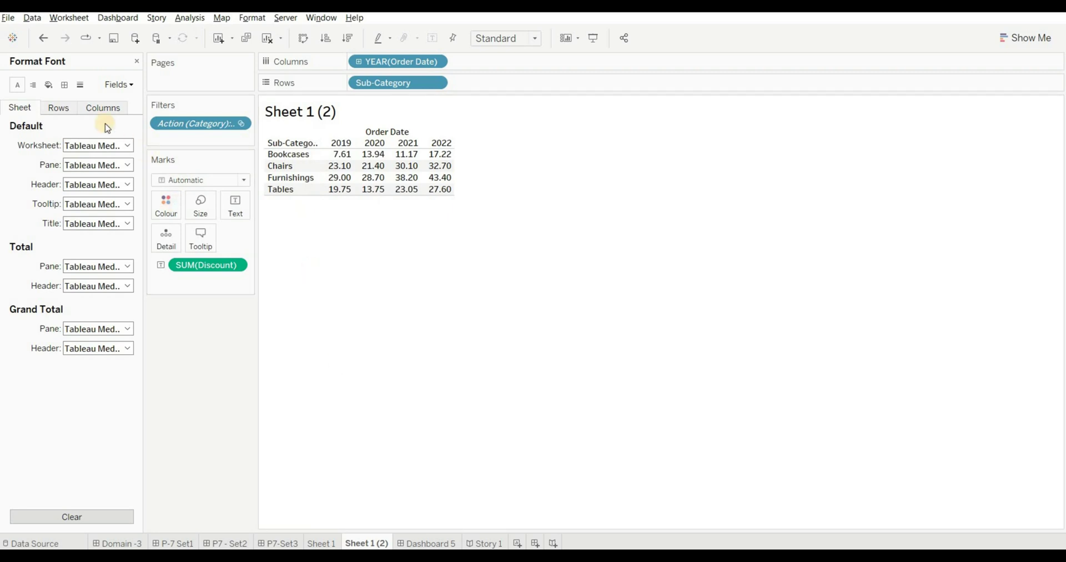
Set the default header font for rows only on Sheet 1 (2) to bold and dark yellow.
left_click(60, 108)
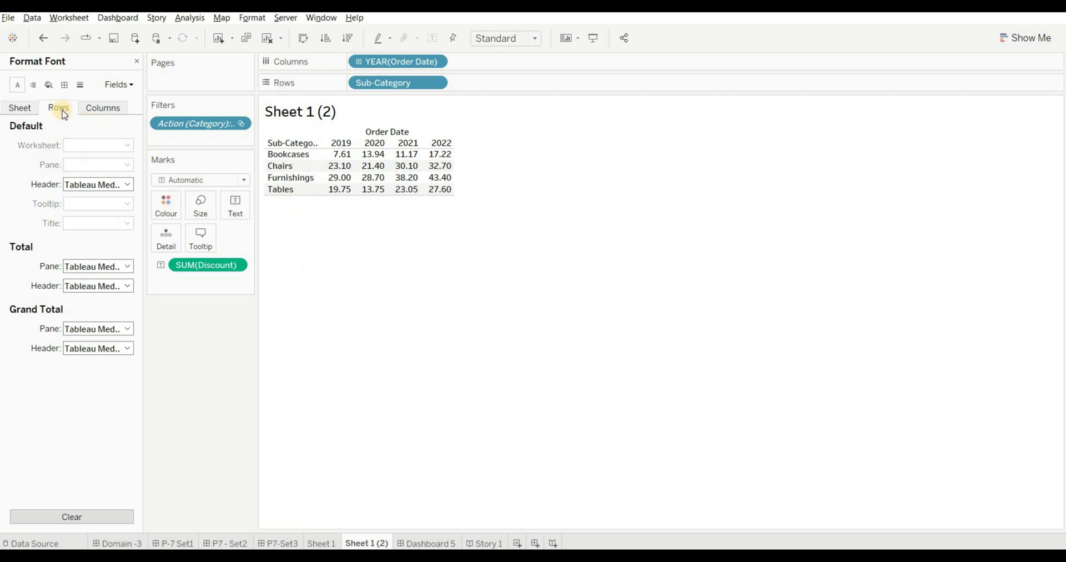
left_click(125, 185)
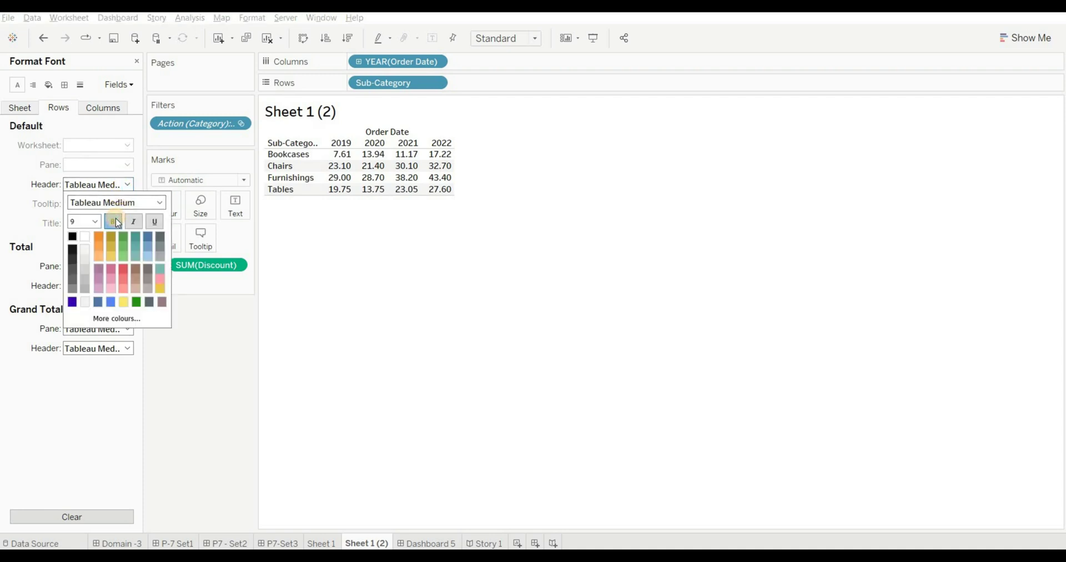
left_click(114, 223)
left_click(115, 238)
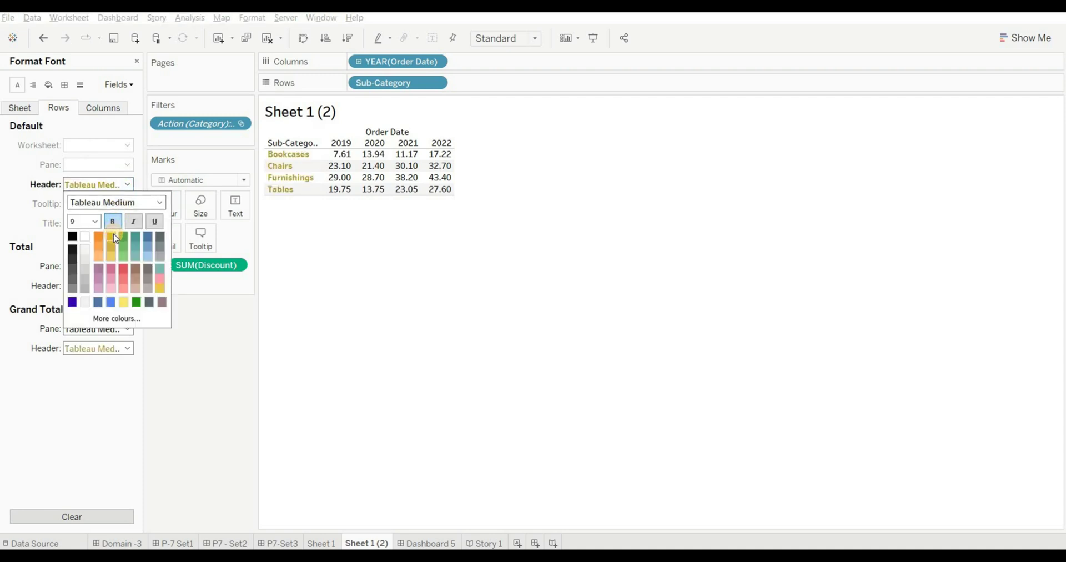
left_click(303, 303)
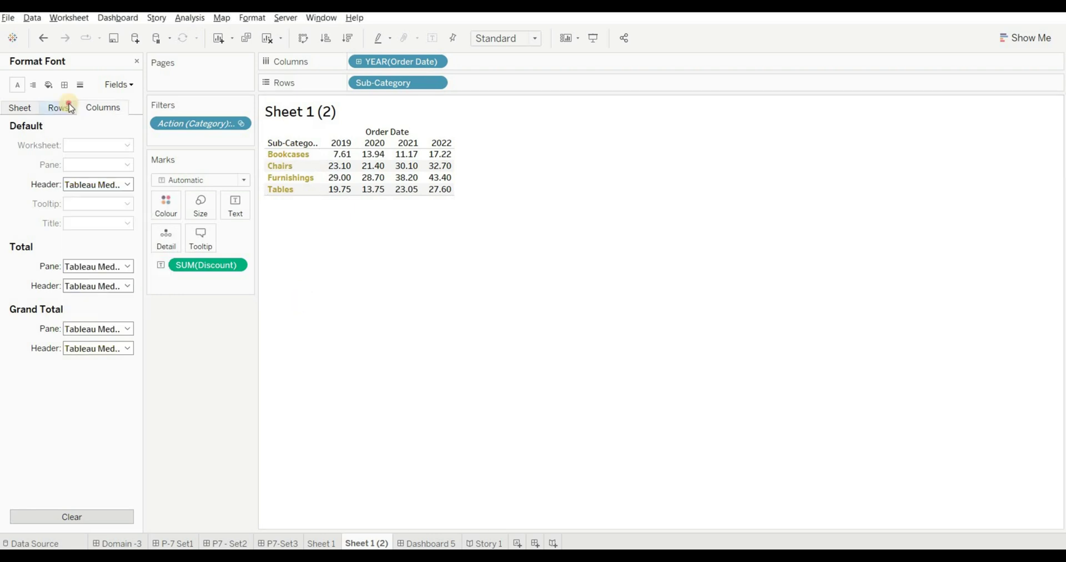
Set the default header font for columns only on Sheet 1 (2) to bold and red.
left_click(105, 109)
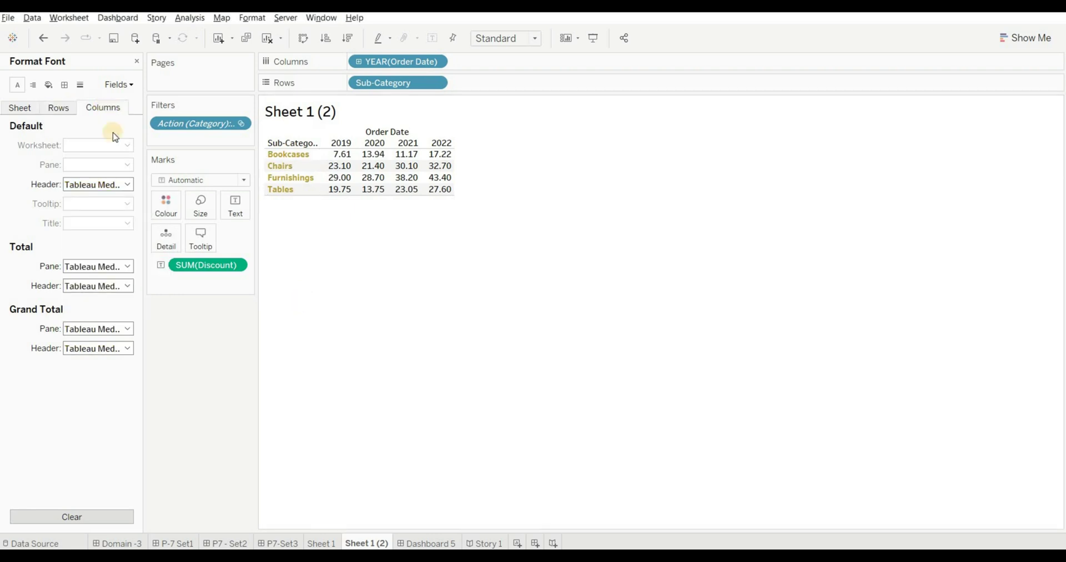
left_click(128, 185)
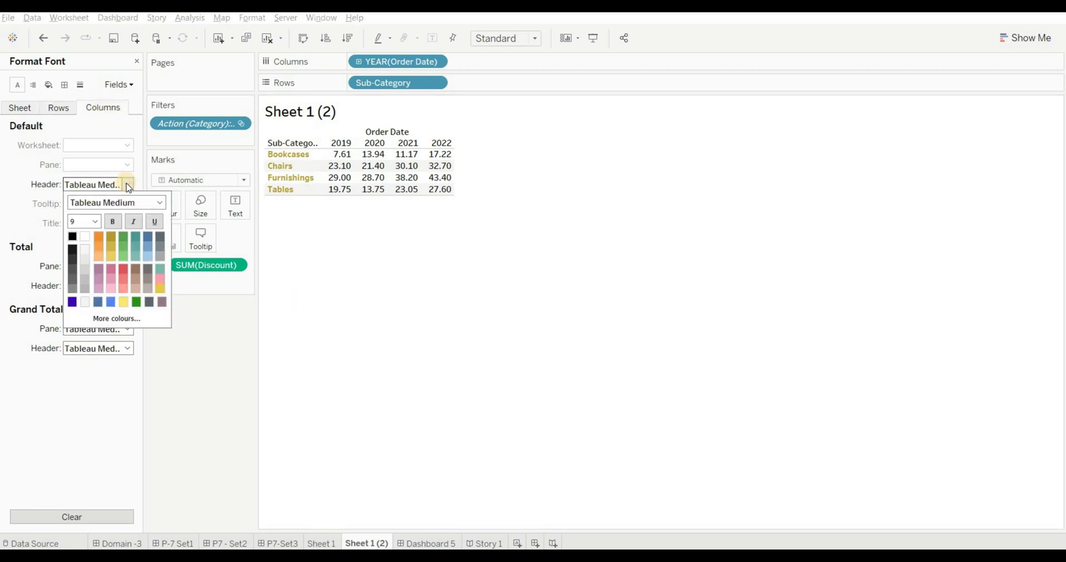
left_click(113, 222)
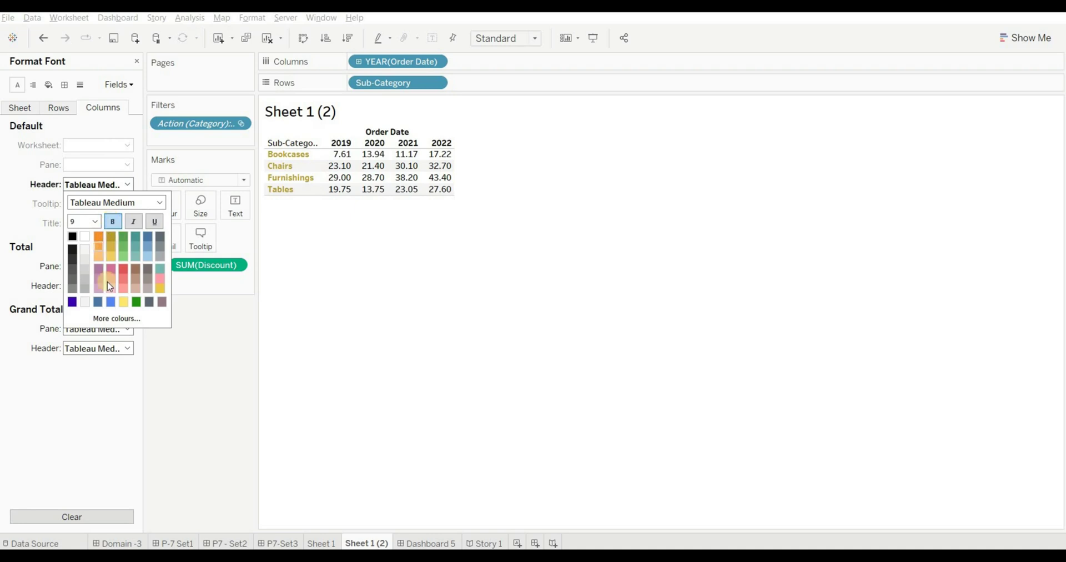
left_click(128, 273)
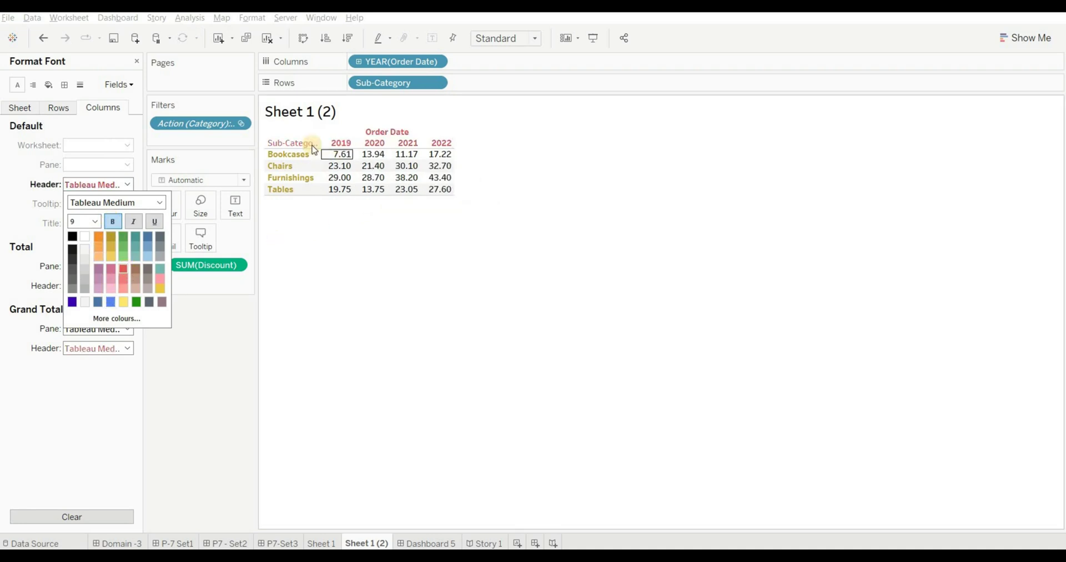
mouse_move(405, 158)
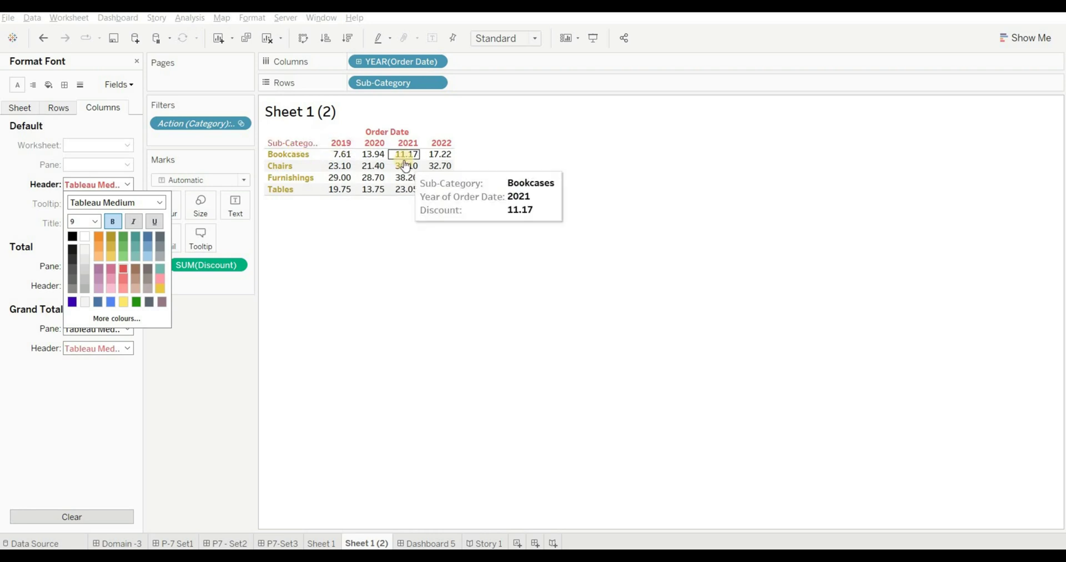
left_click(439, 331)
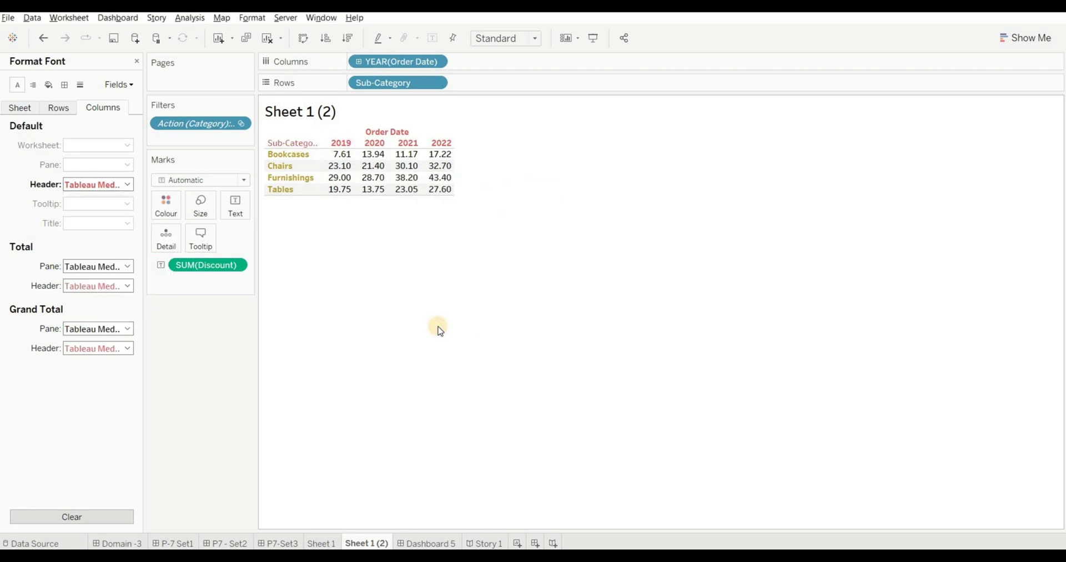
Add the answer line "ANS -B" below question Q13 in the text of the P7 - Set2 dashboard.
left_click(228, 543)
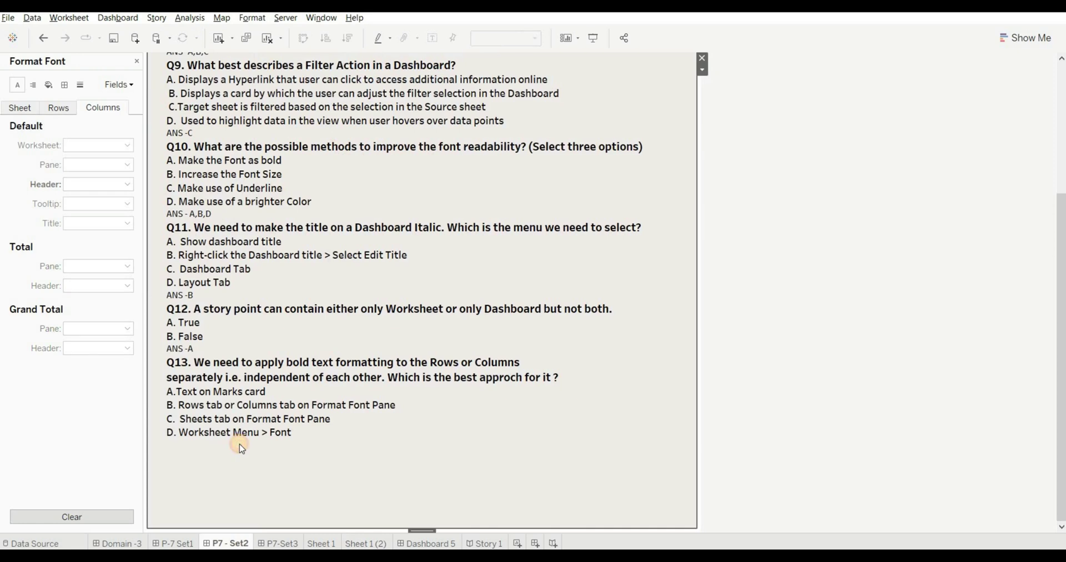
double_click(242, 448)
scroll(501, 325, "down", 5)
left_click(502, 325)
key("Return")
type("ANS -B")
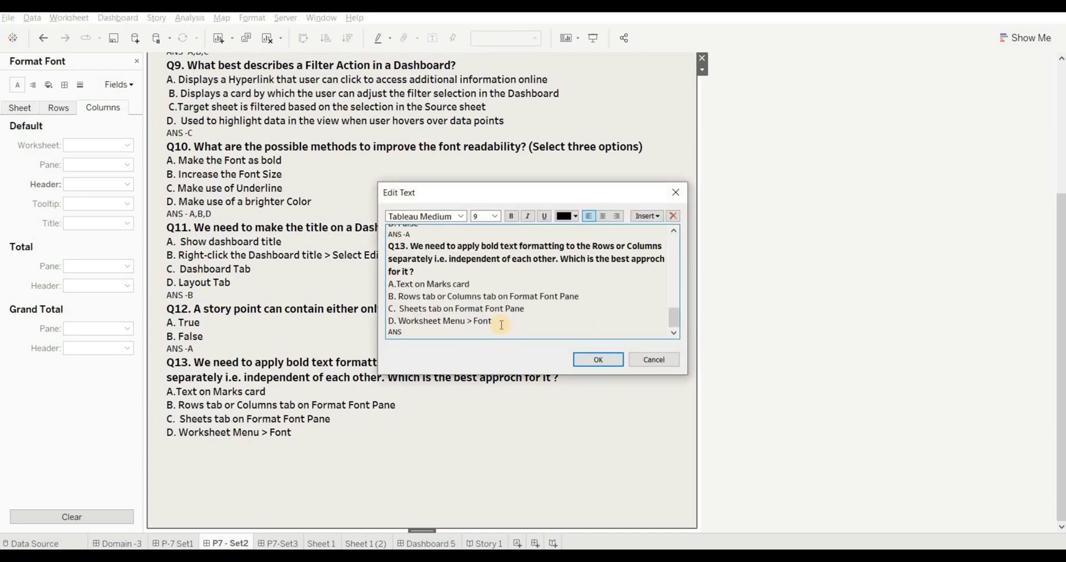
left_click(583, 361)
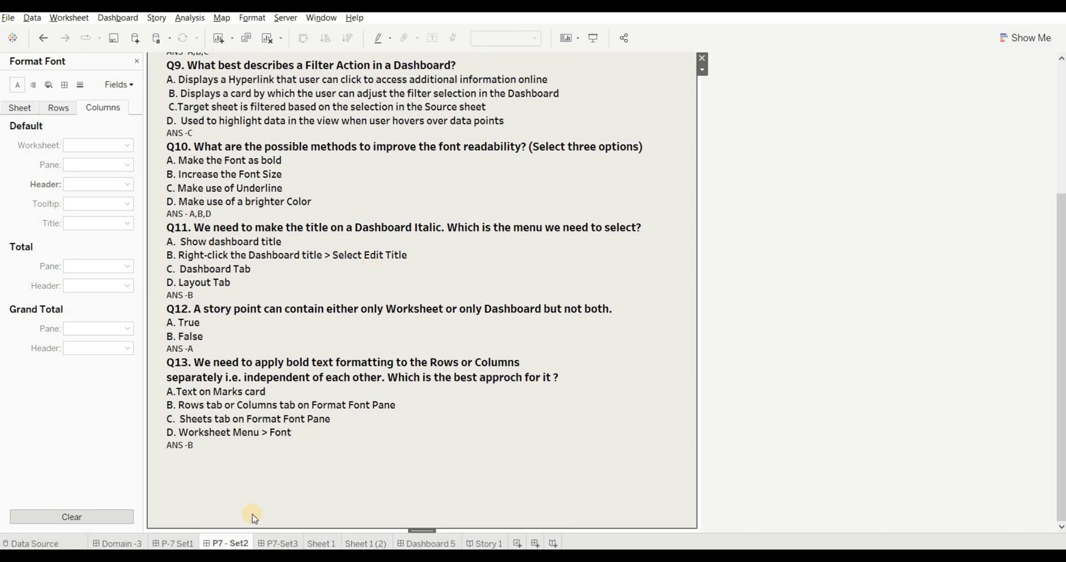
Open the P7-Set3 dashboard for question Q14, and examine the two sheets placed on Dashboard 5.
left_click(278, 543)
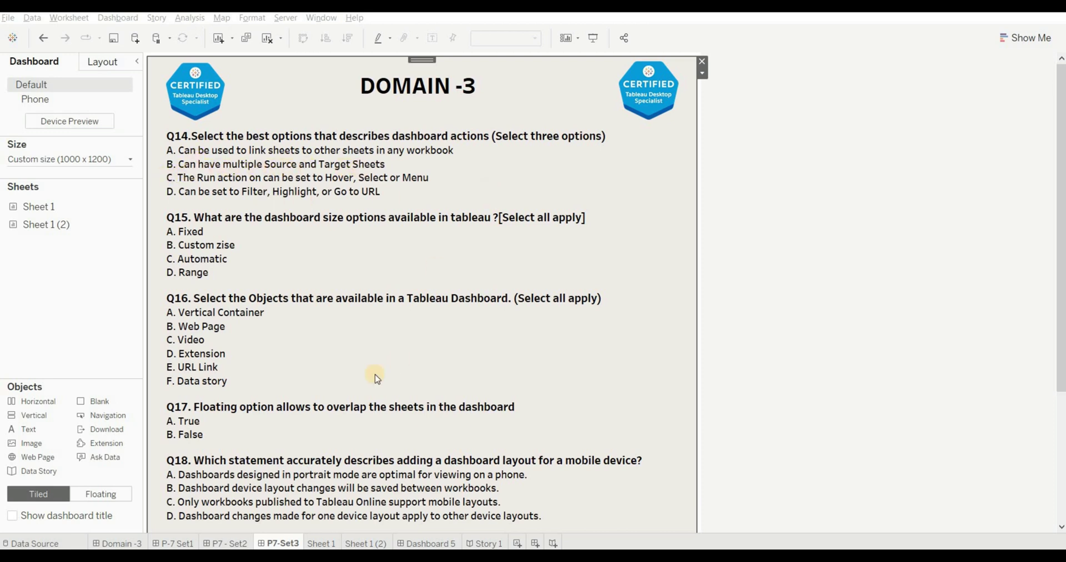
left_click(435, 544)
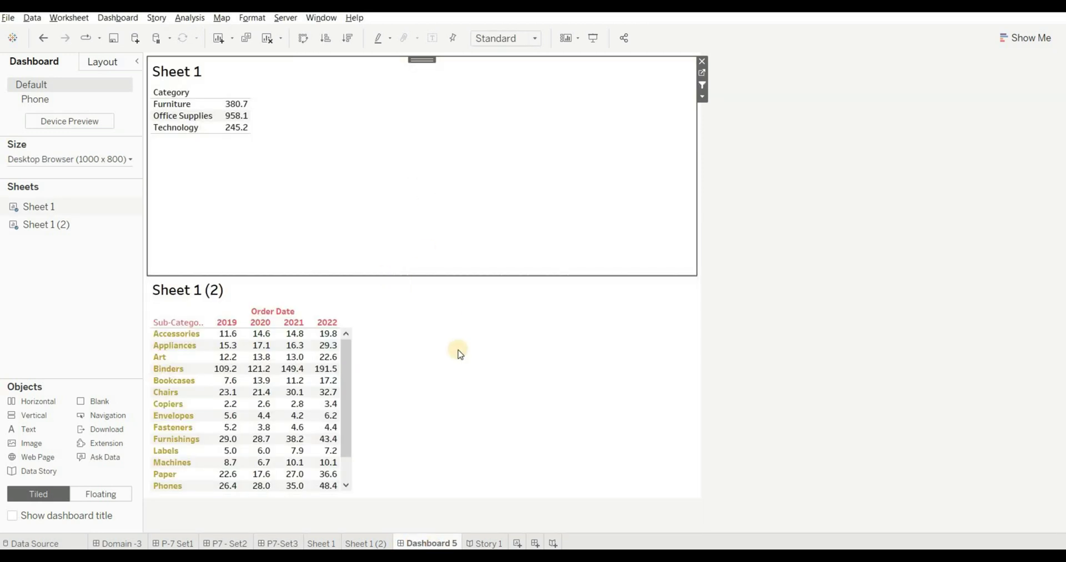
left_click(496, 347)
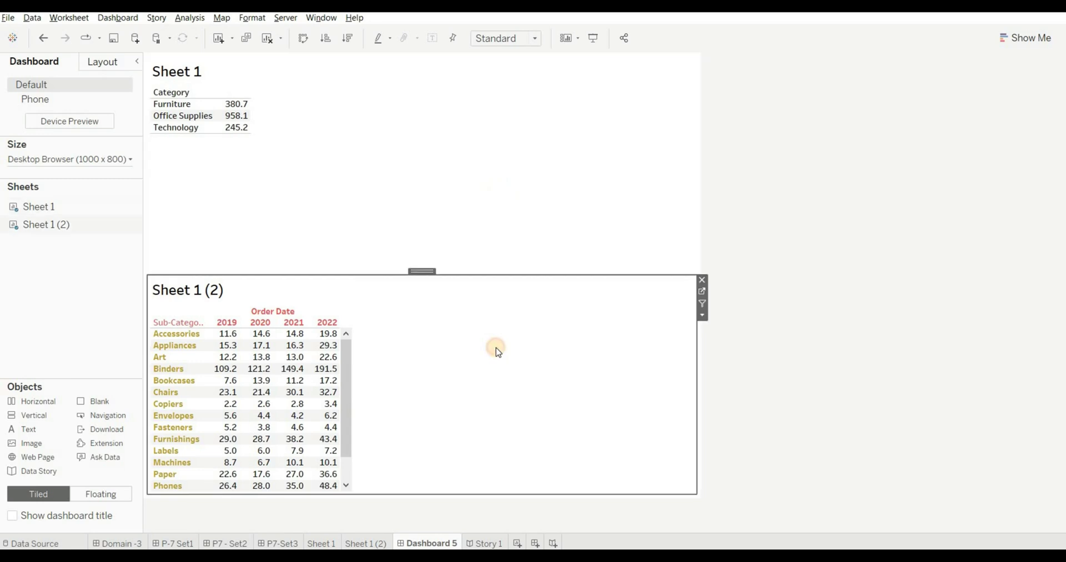
left_click(539, 175)
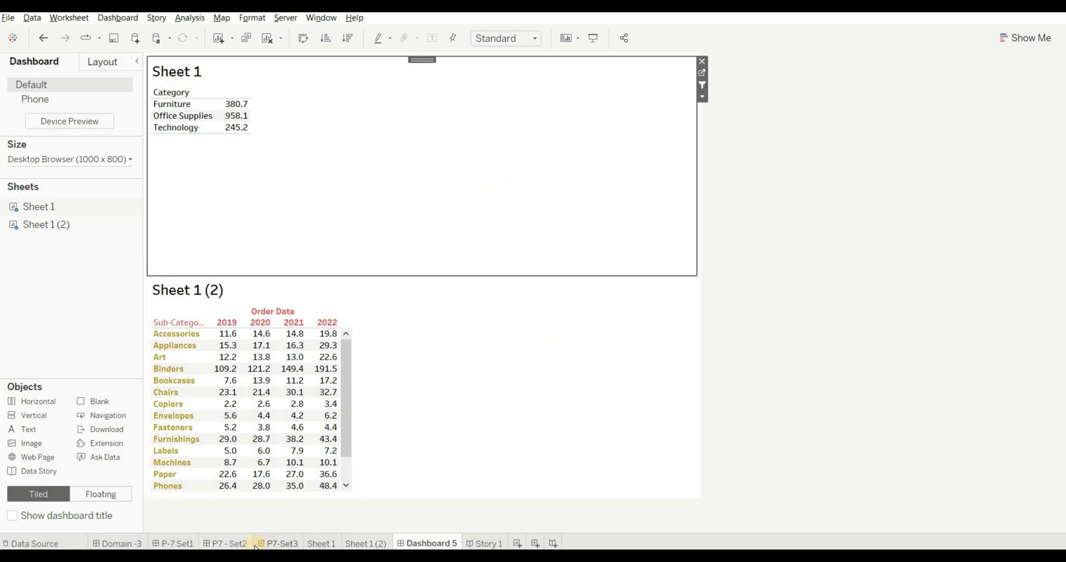
Return to the P7-Set3 dashboard and add the answer line "ANS -B,C,D" below question Q14.
left_click(278, 543)
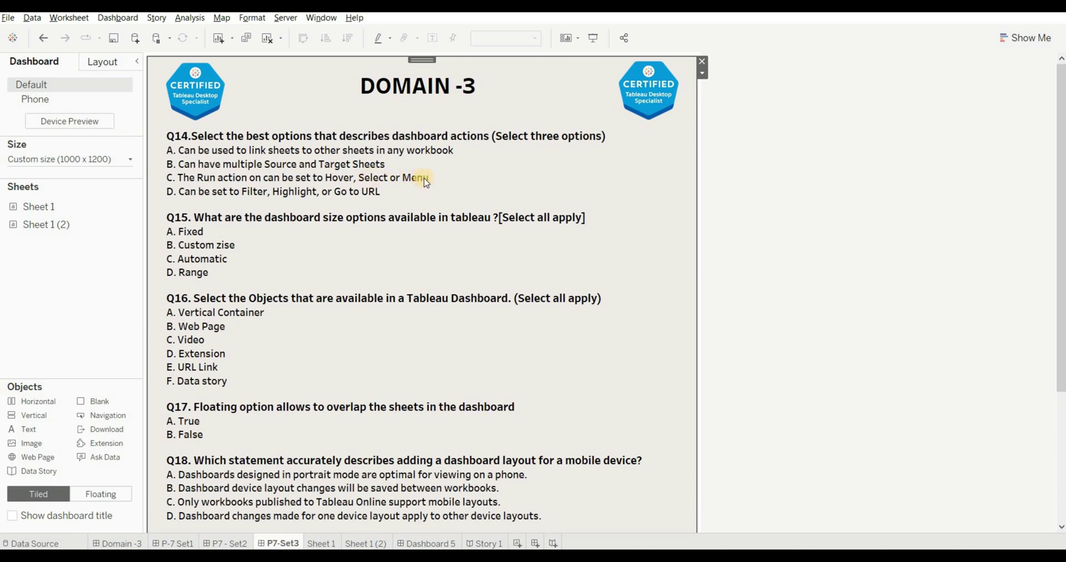
double_click(261, 207)
left_click(407, 307)
type("ANS -B,C,D")
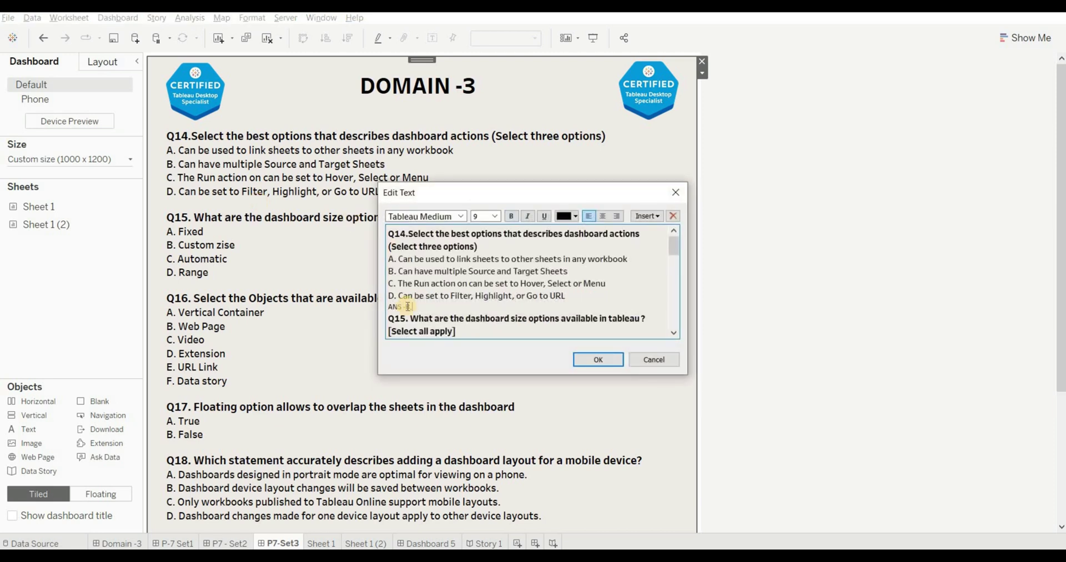
left_click(598, 359)
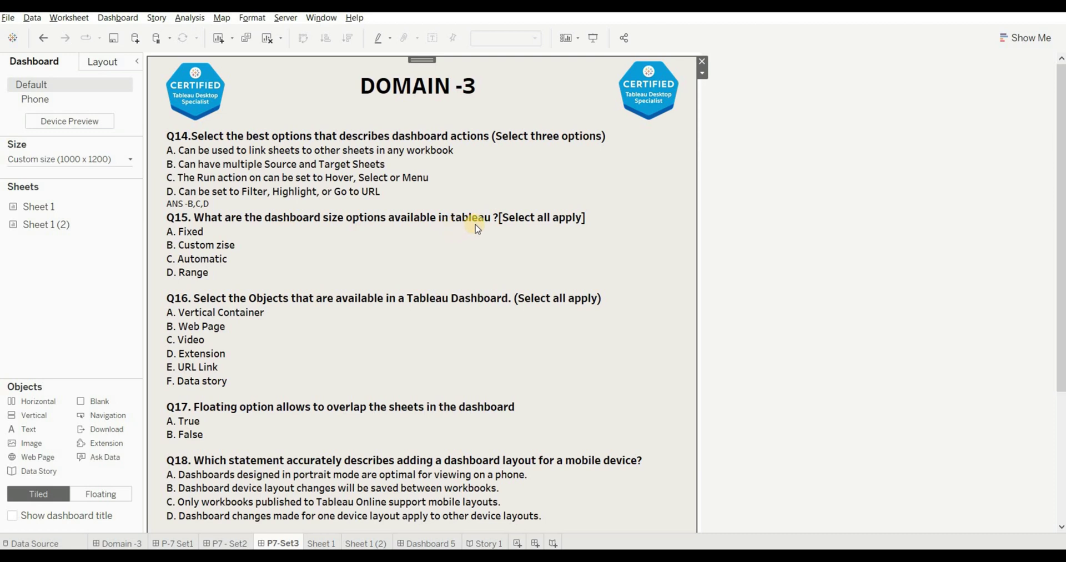
Show the available dashboard size types for the P7-Set3 dashboard to check question Q15.
double_click(131, 230)
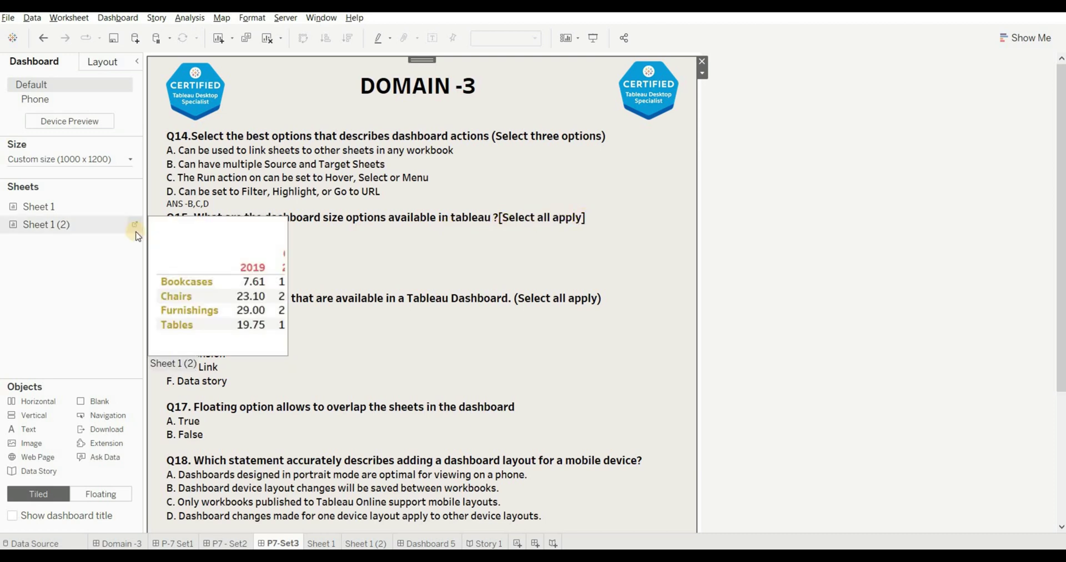
key("ctrl+z")
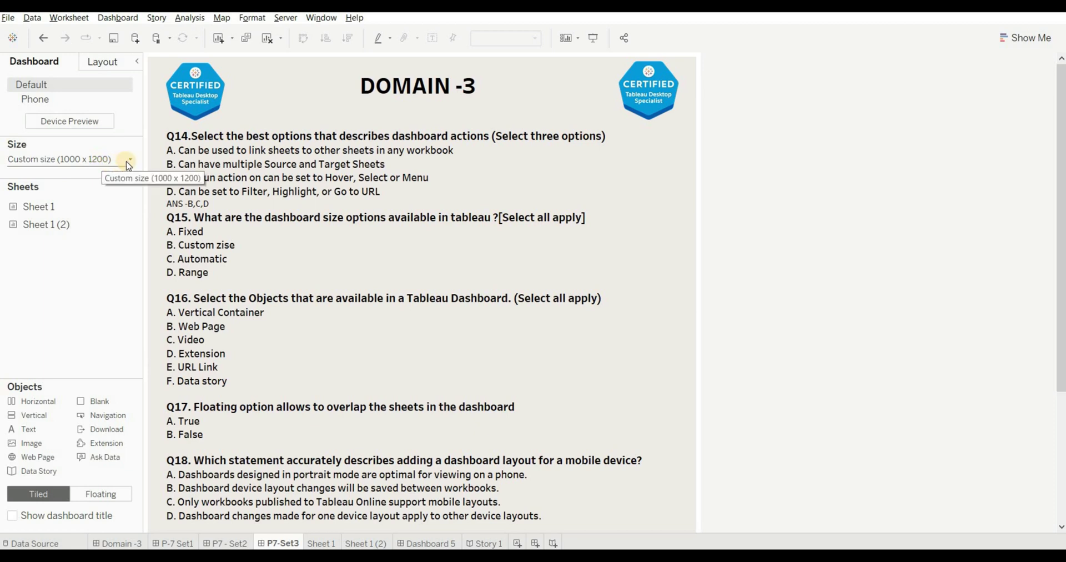
left_click(125, 161)
left_click(109, 181)
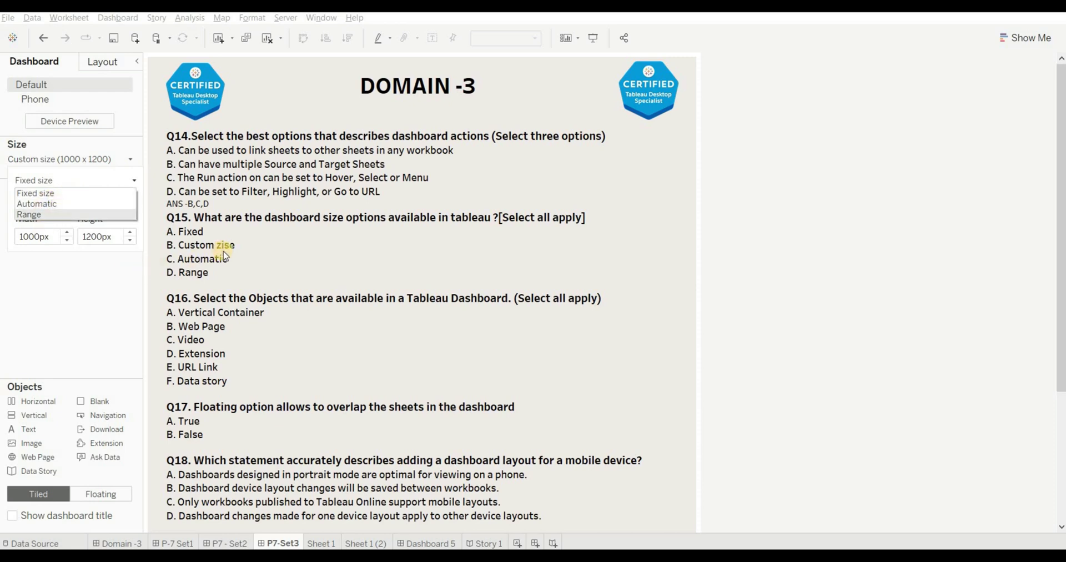
Add the answer line "ANS -A,C,D" below question Q15 in the P7-Set3 text.
left_click(196, 278)
double_click(197, 277)
scroll(454, 309, "down", 2)
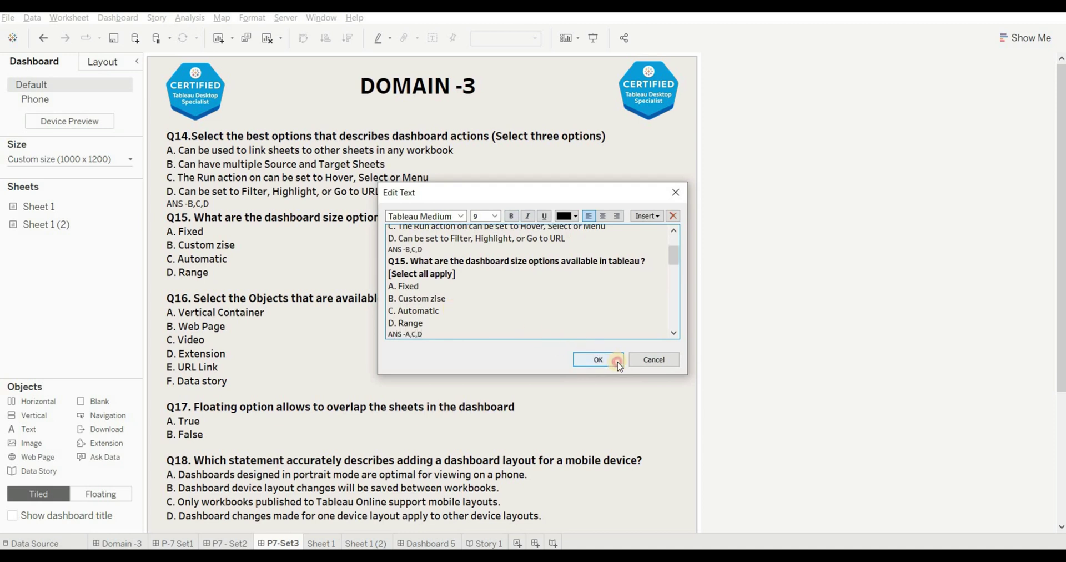
left_click(598, 359)
Add the answer line "ANS -A,B,D,F" below question Q16 in the P7-Set3 text.
left_click(222, 307)
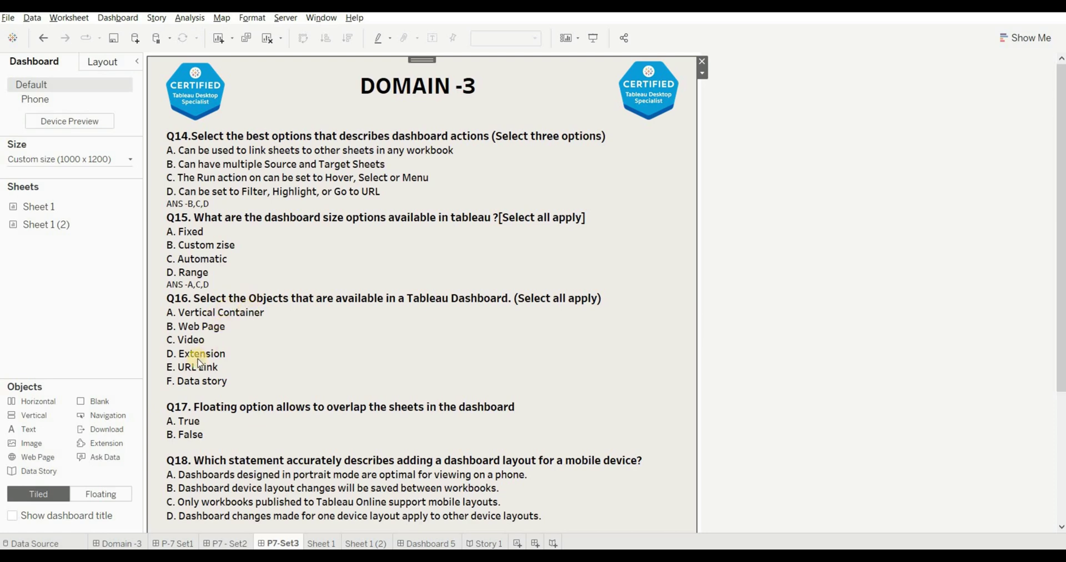
double_click(218, 388)
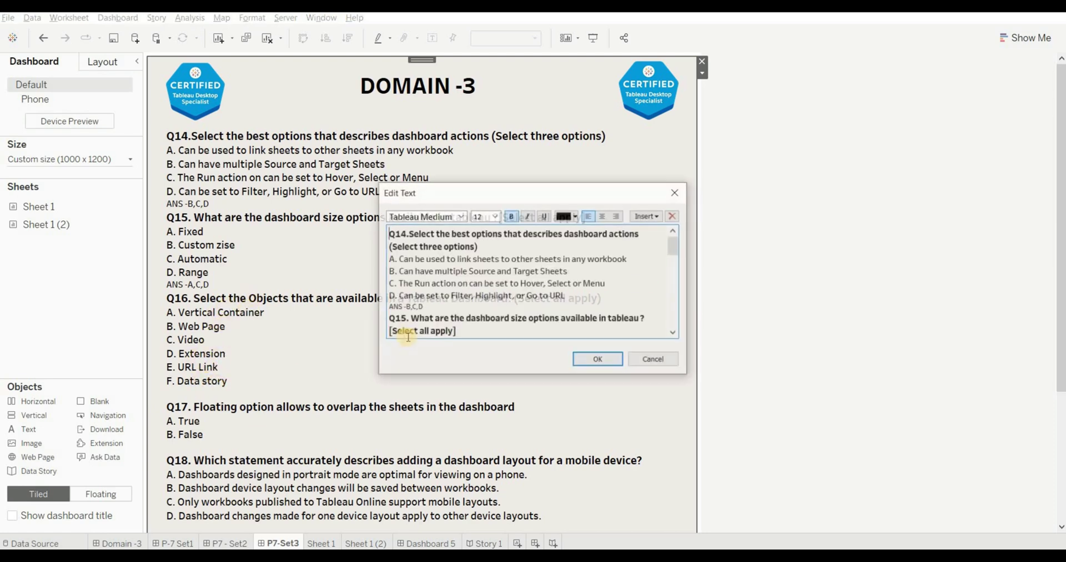
left_click(599, 360)
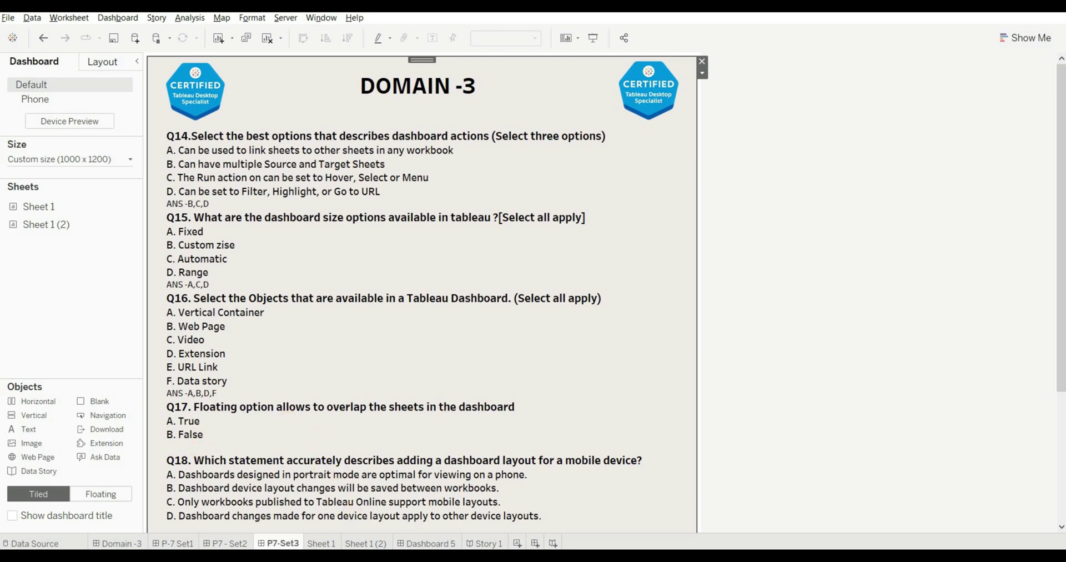
Switch to the browser and read the Tableau blog article on tiled vs. floating layouts, down to the section about overlaying graphics.
mouse_move(285, 556)
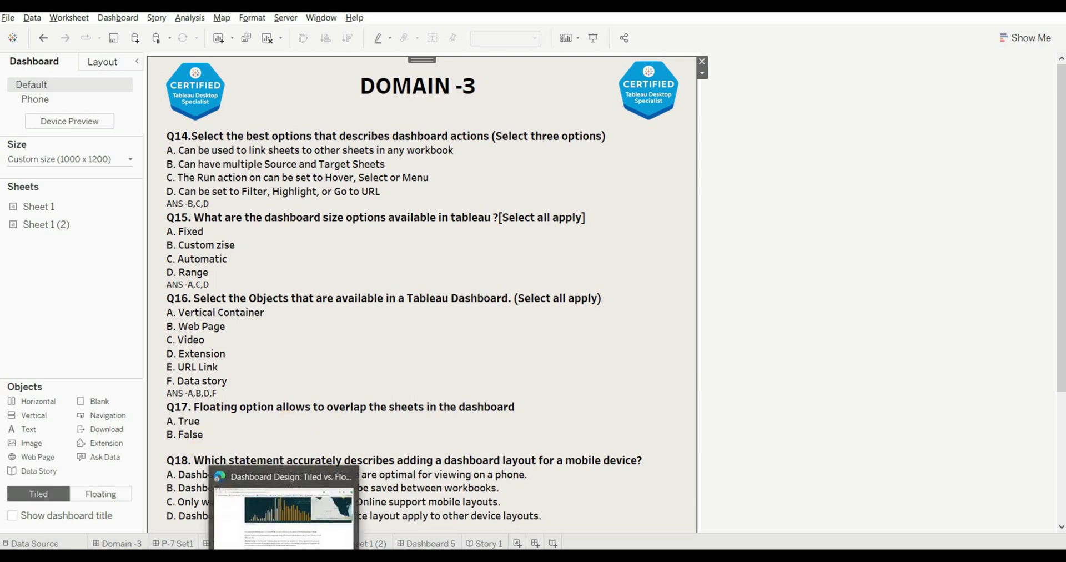
left_click(285, 505)
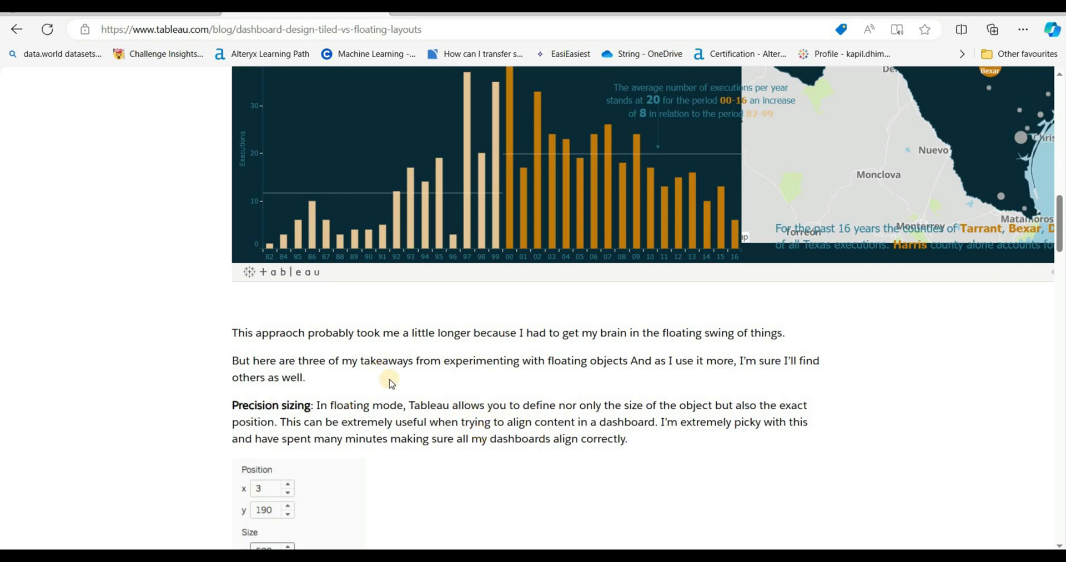
scroll(392, 383, "up", 15)
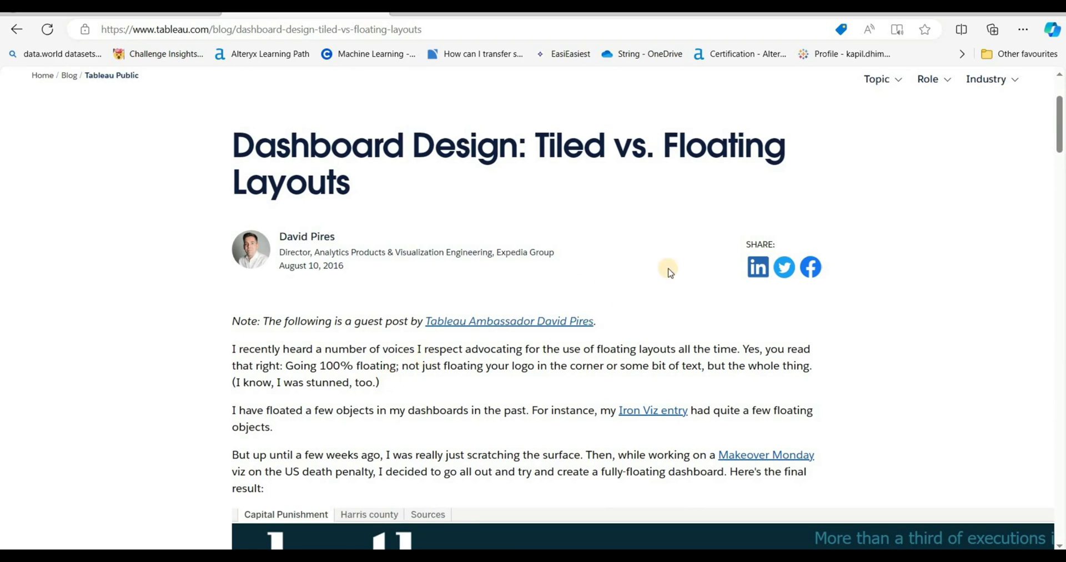
scroll(669, 272, "down", 10)
scroll(669, 269, "down", 9)
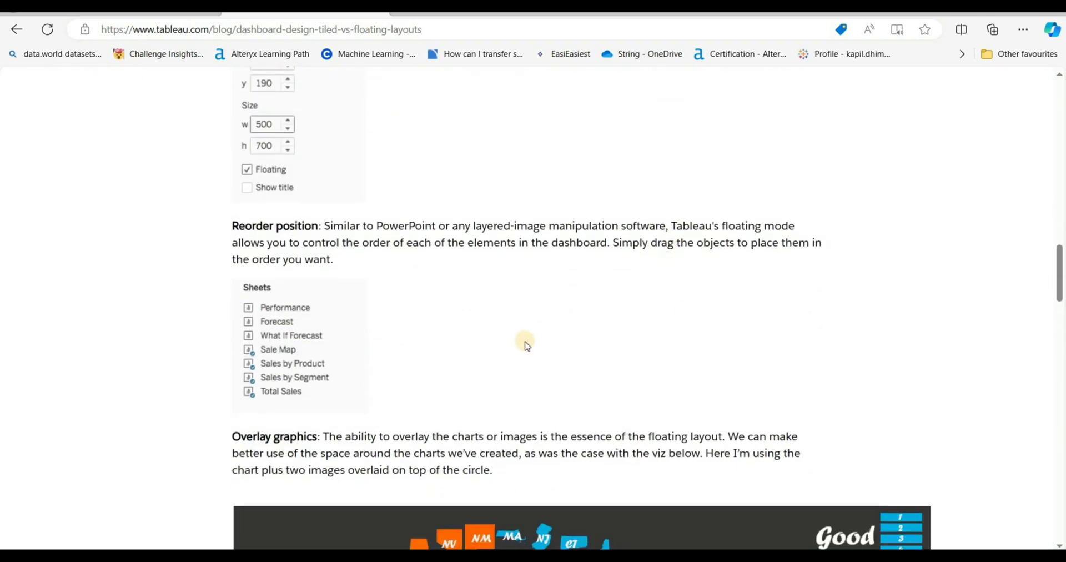
Highlight the article's "Overlay graphics" paragraph to check question Q17 on overlapping sheets, and clear the selection.
triple_click(452, 449)
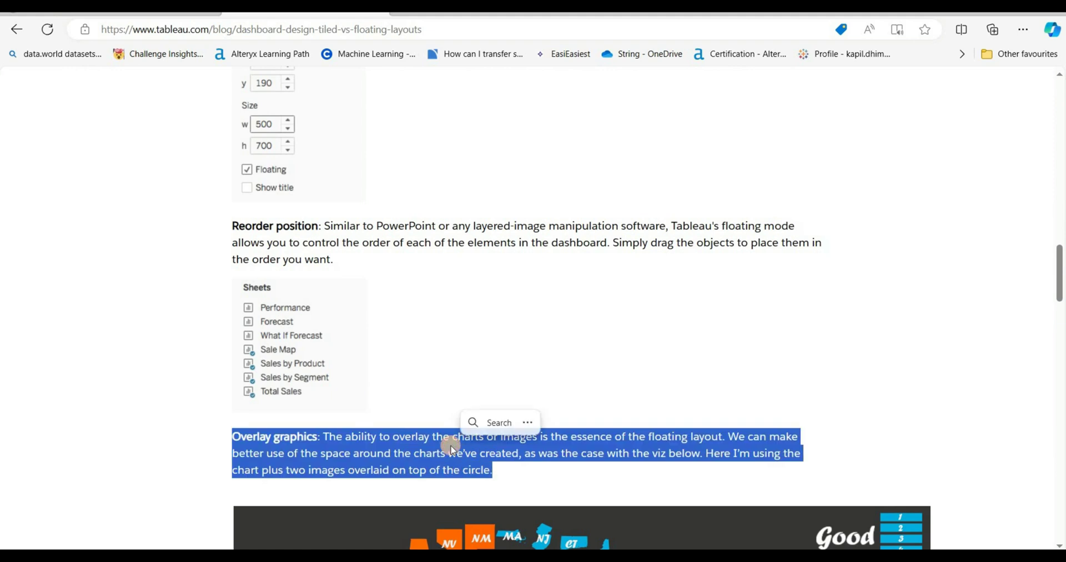
left_click(482, 325)
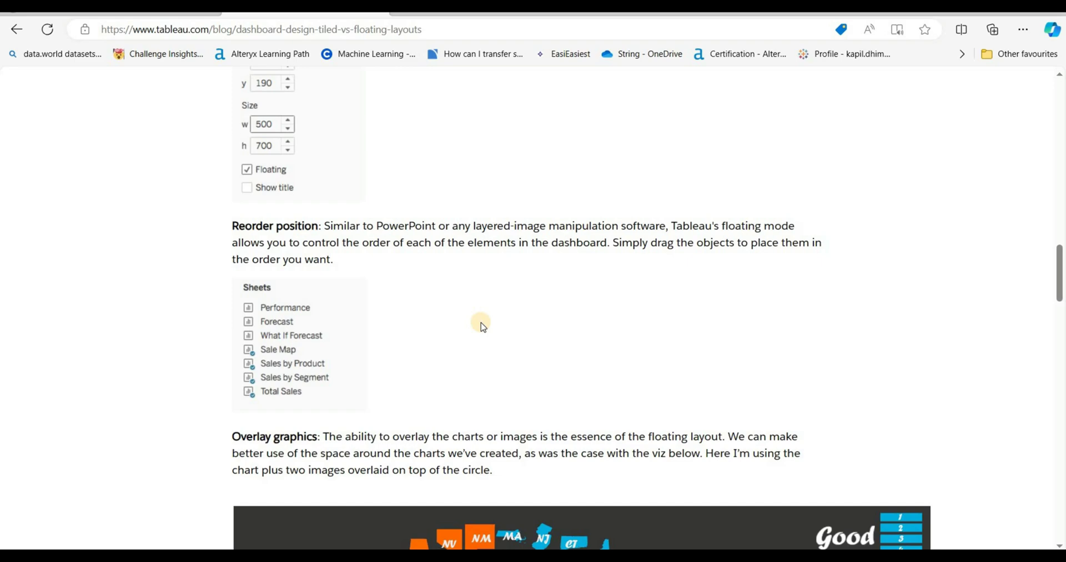
Switch back to Tableau and add the answer line "ANS -A" below question Q17 in the P7-Set3 text.
key("alt+Tab")
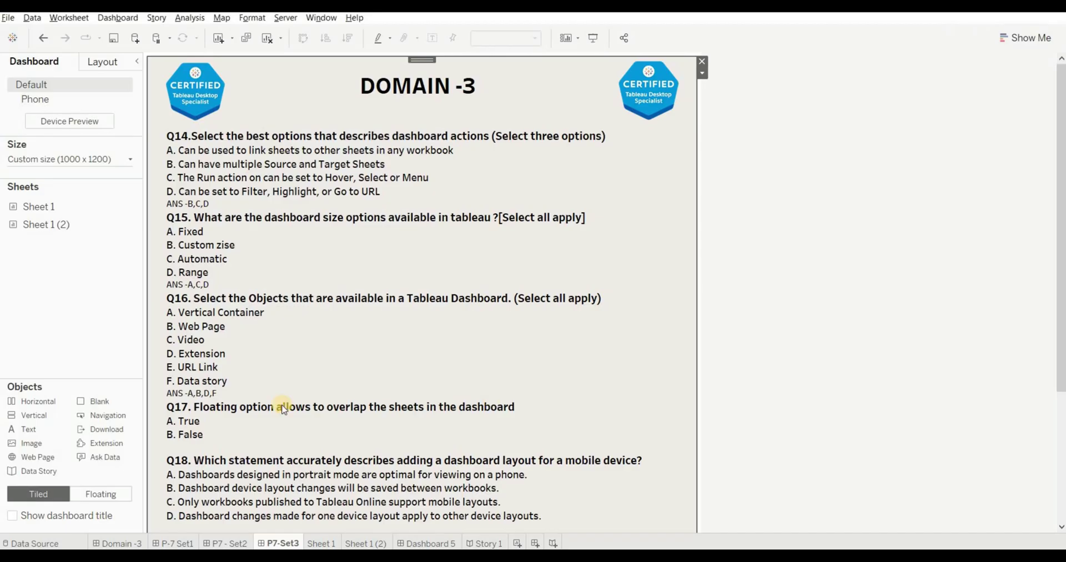
double_click(219, 438)
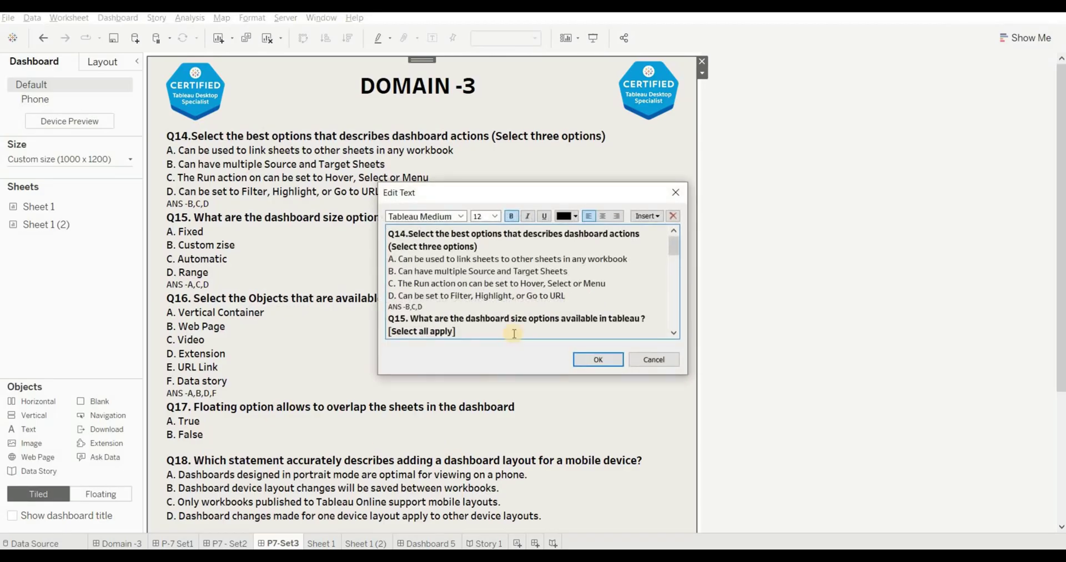
type("ANS -A")
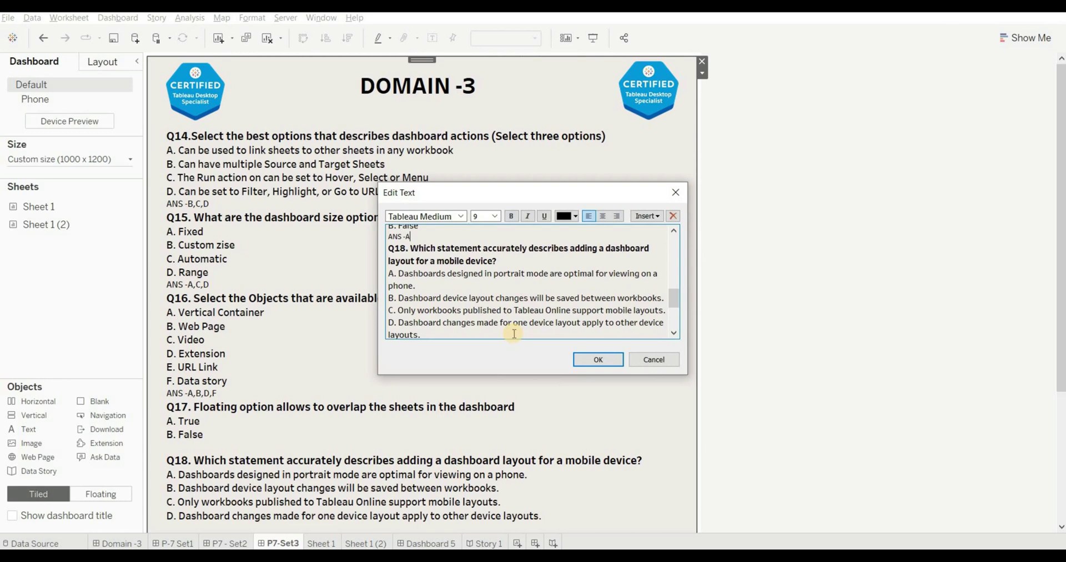
left_click(603, 360)
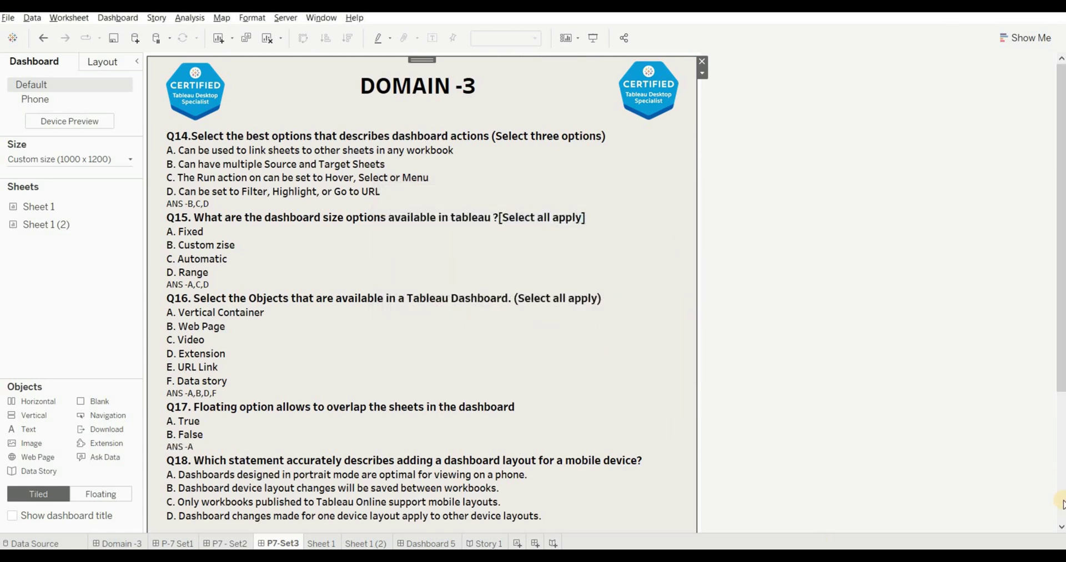
Add the answer line "ANS -A" below question Q18 about mobile device layouts in the P7-Set3 text.
left_click(1059, 500)
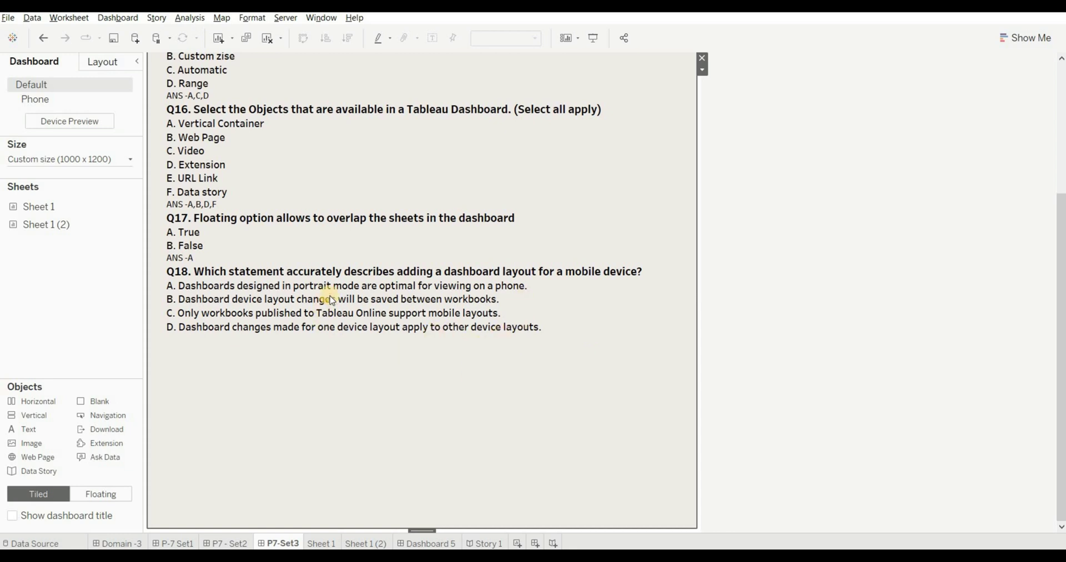
double_click(317, 432)
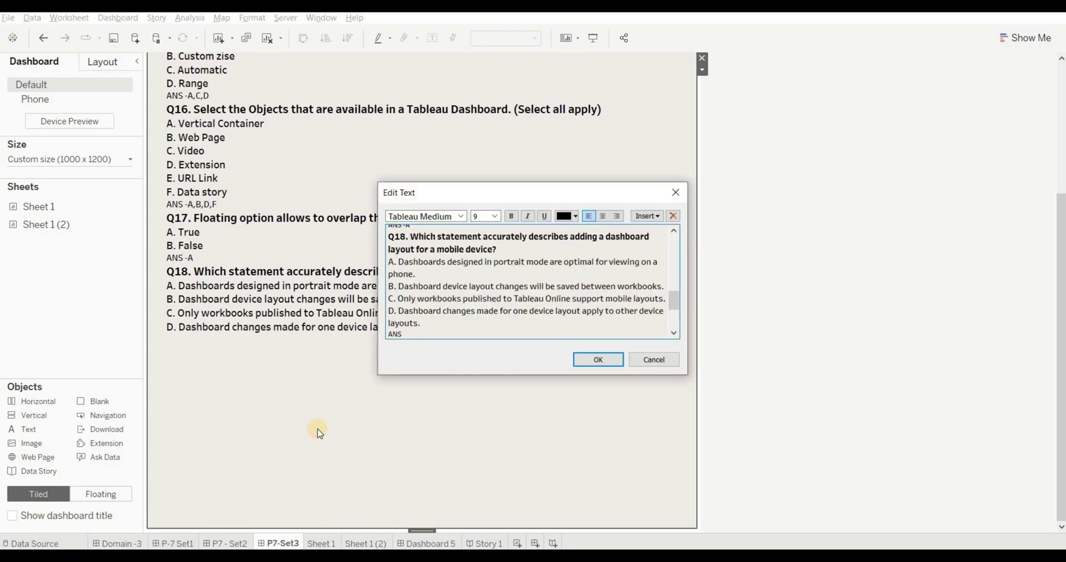
left_click(595, 362)
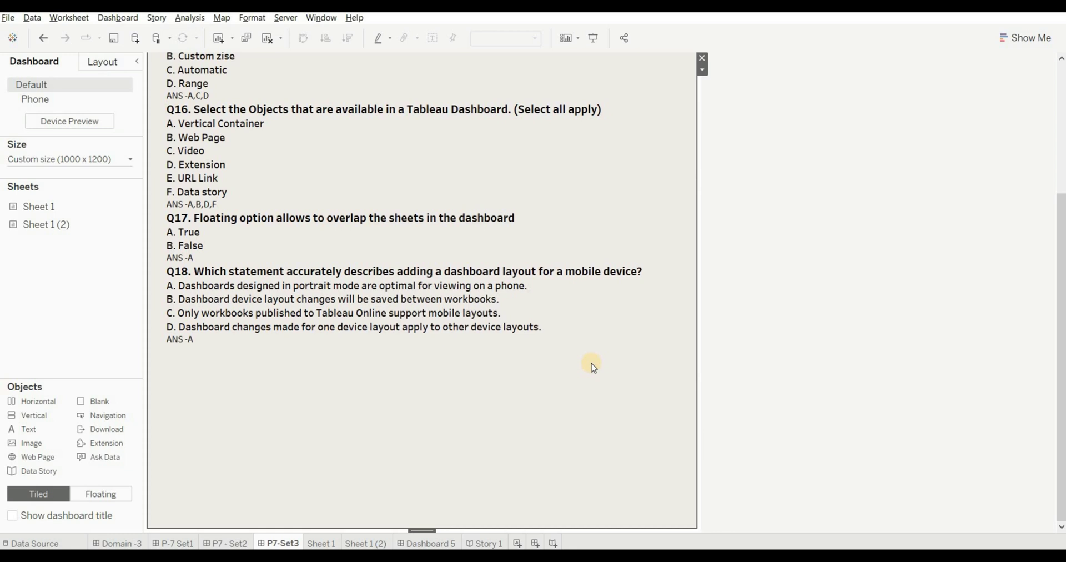